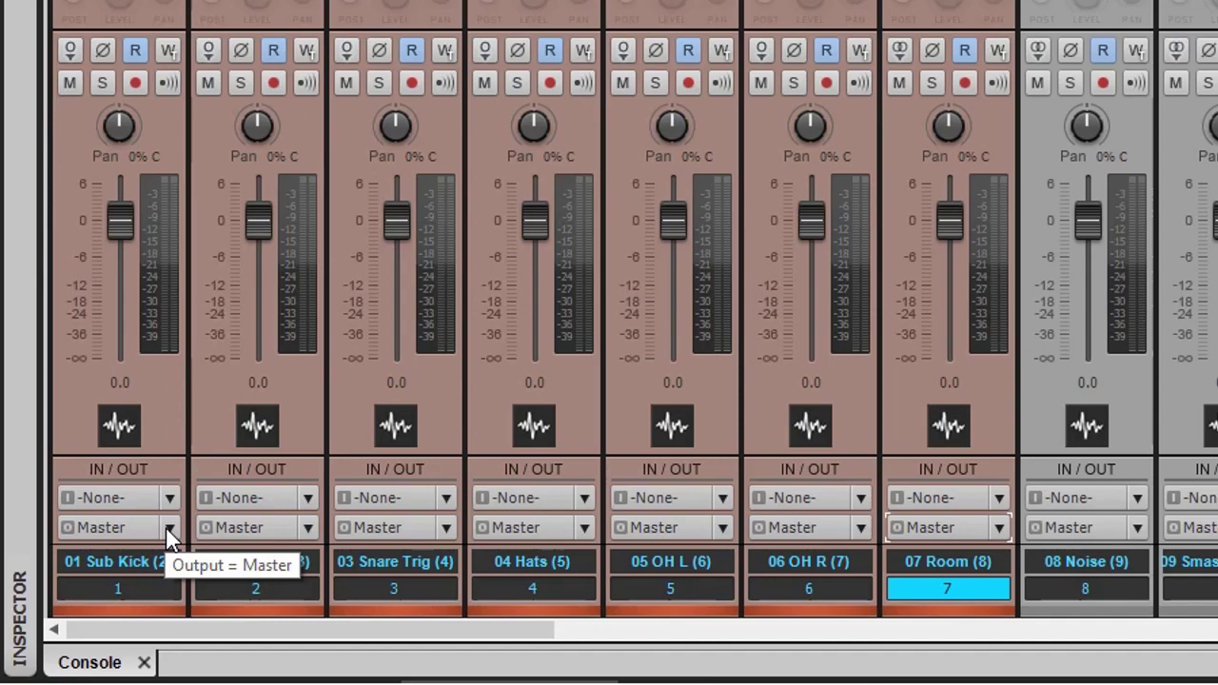
# Send Sub Kick to a new Patch Point 1 and route Kick Trig through Room there too.
pyautogui.click(170, 529)
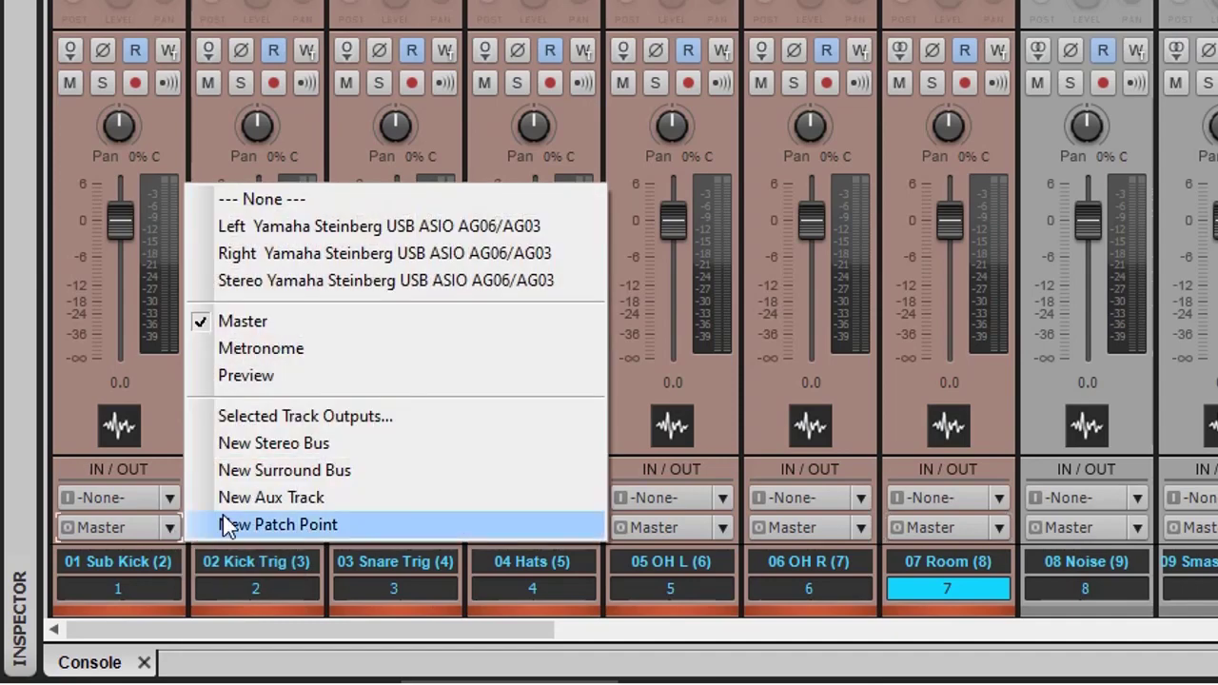
pyautogui.click(292, 526)
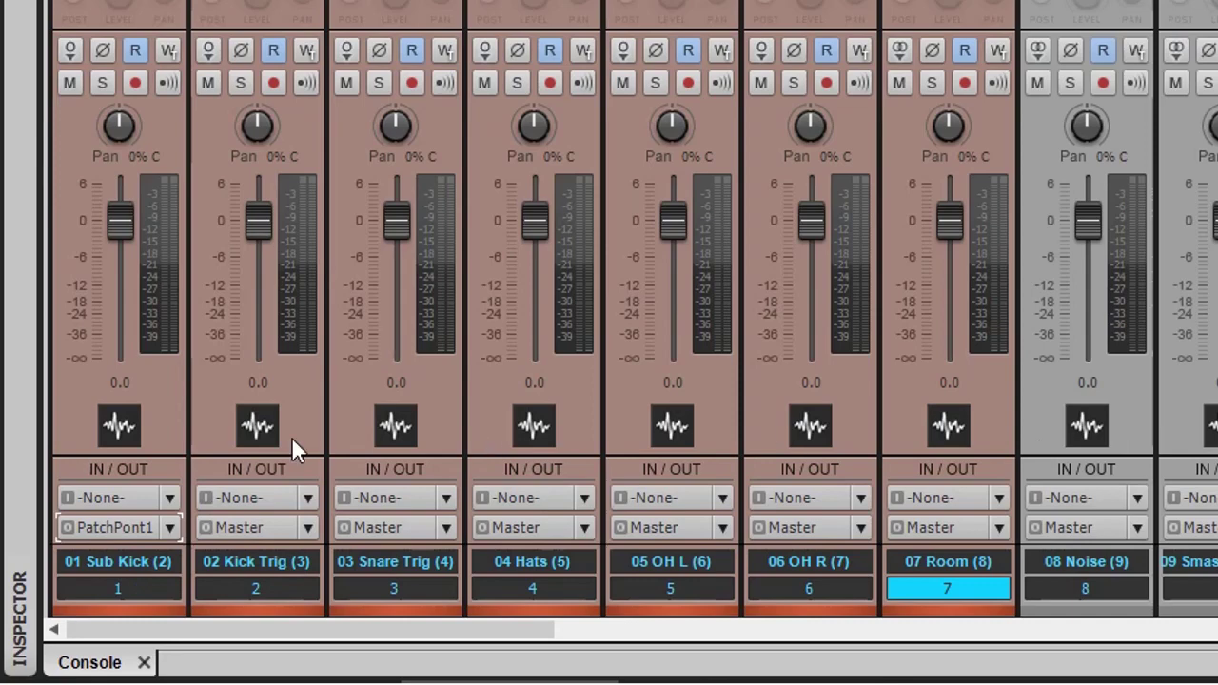
pyautogui.click(307, 527)
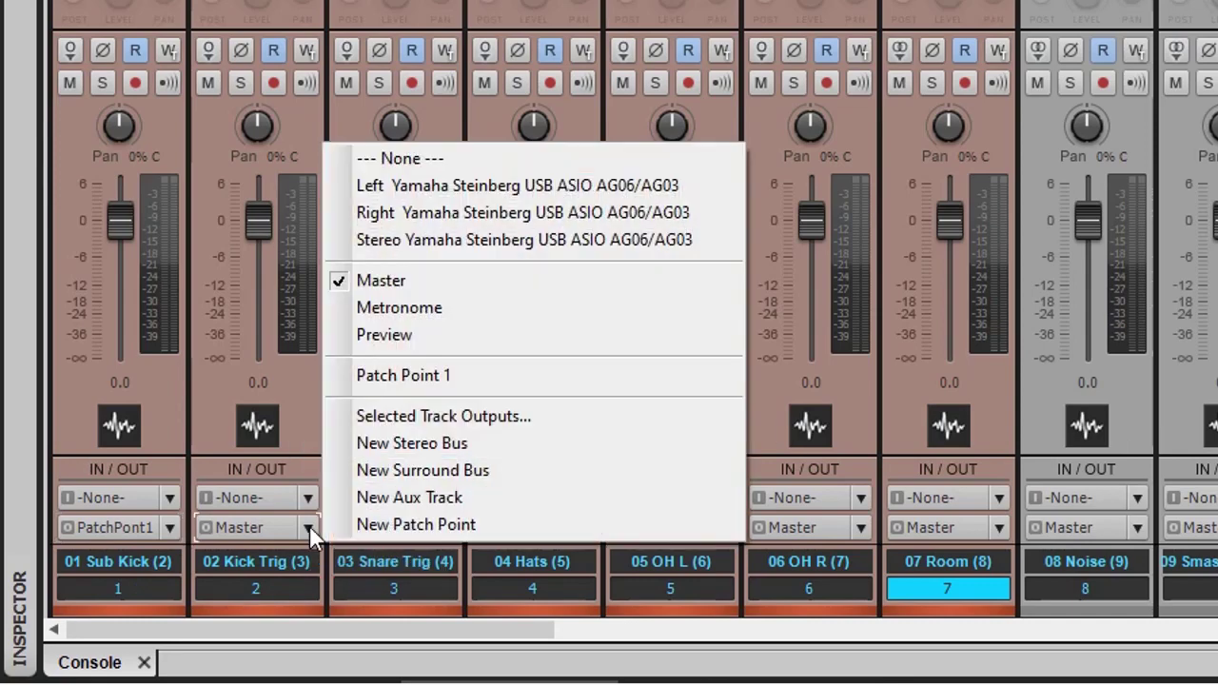
pyautogui.click(420, 378)
pyautogui.click(445, 527)
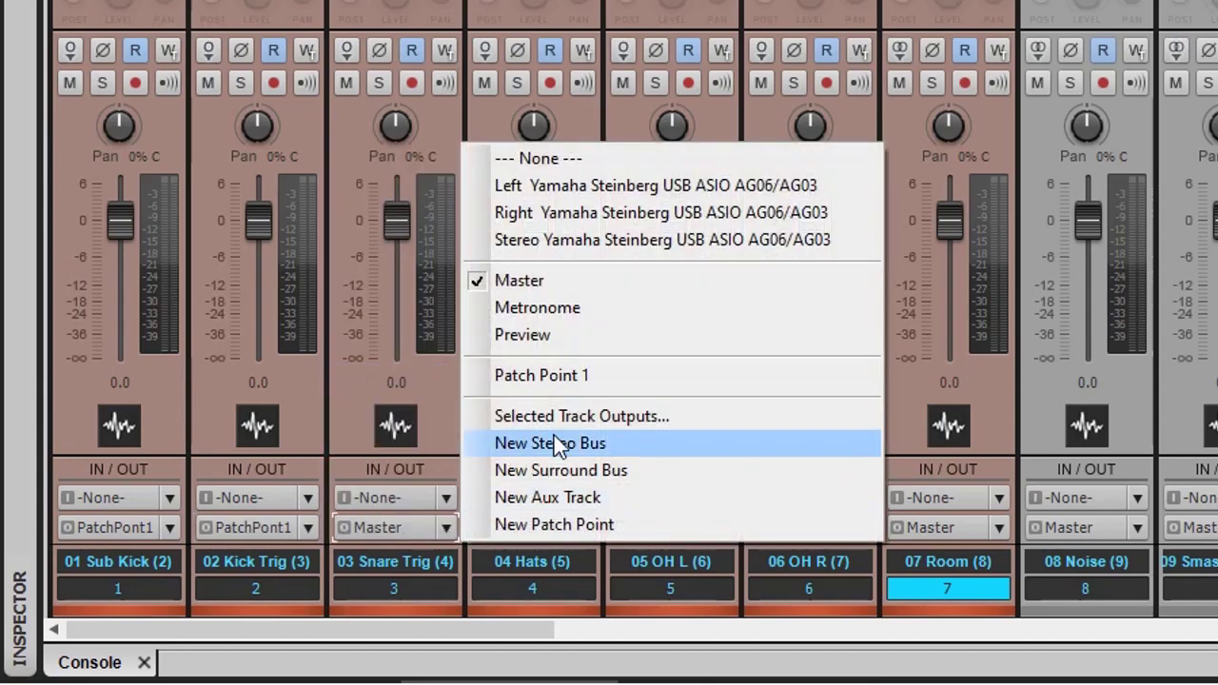
pyautogui.click(495, 380)
pyautogui.click(998, 528)
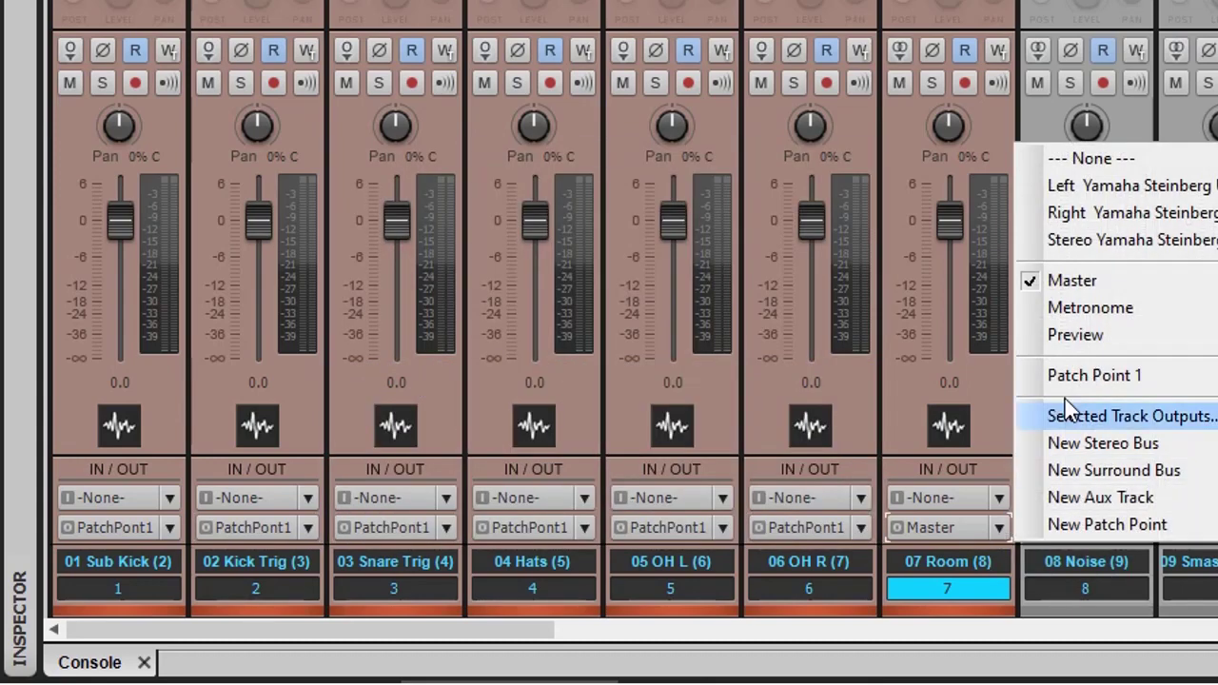
pyautogui.click(1085, 376)
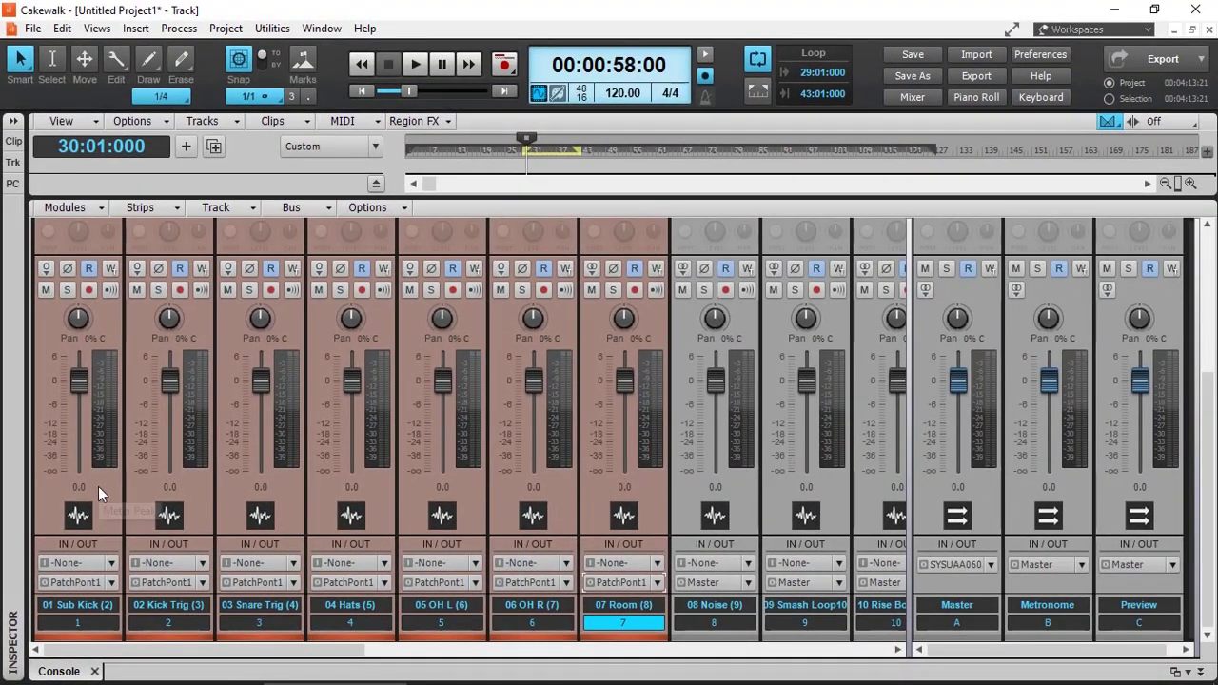
pyautogui.click(98, 486)
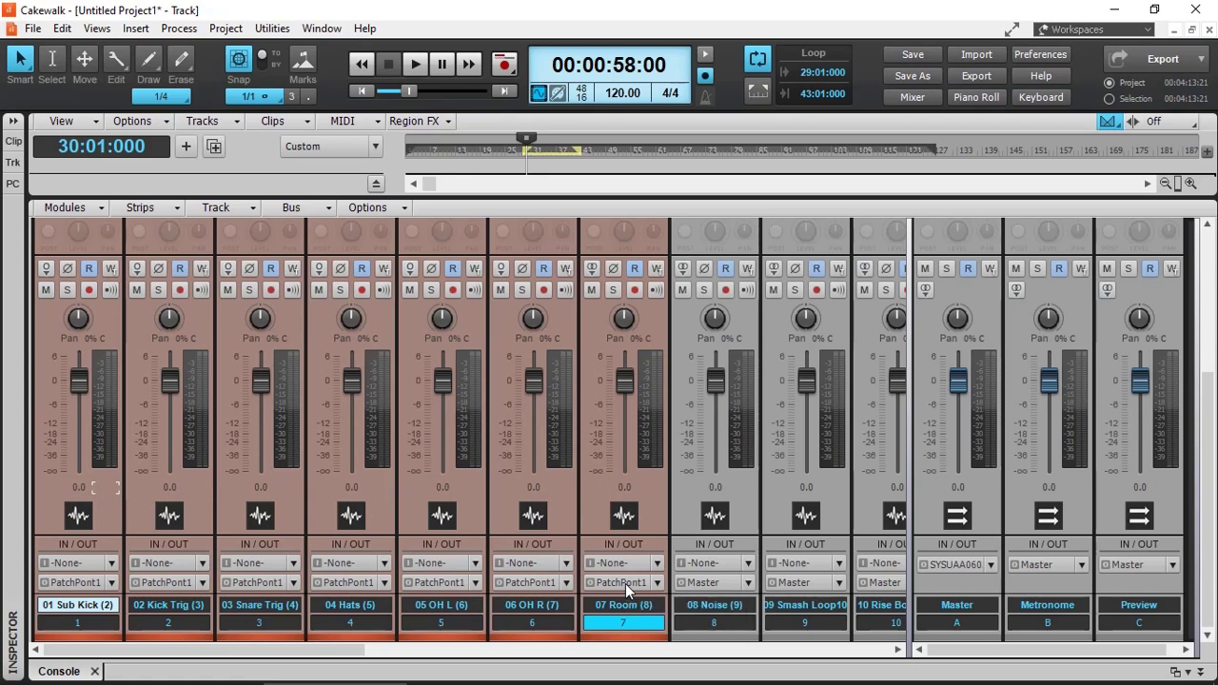
pyautogui.press('space')
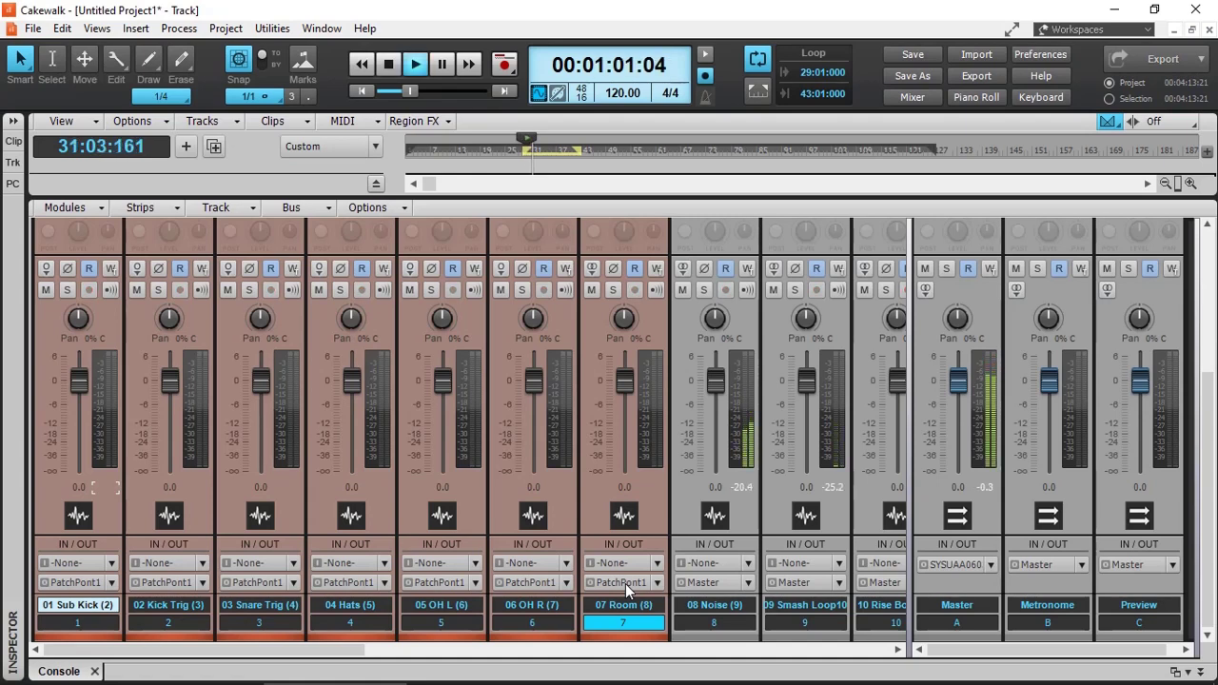
pyautogui.click(614, 290)
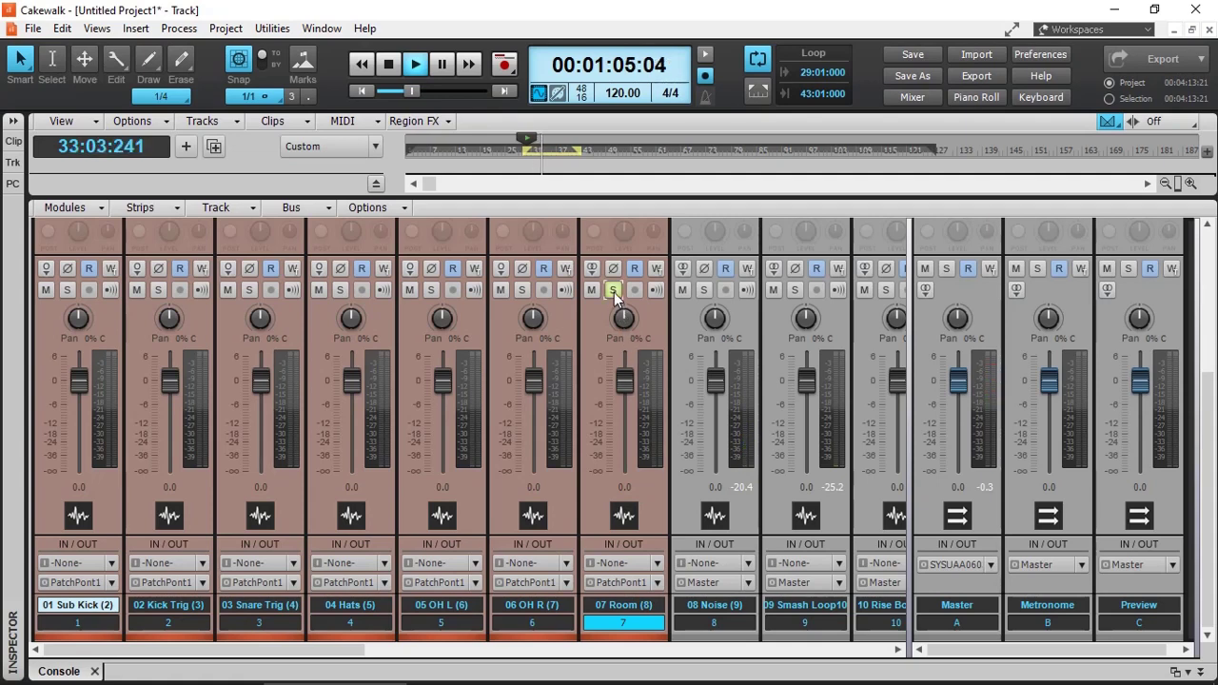
pyautogui.click(614, 291)
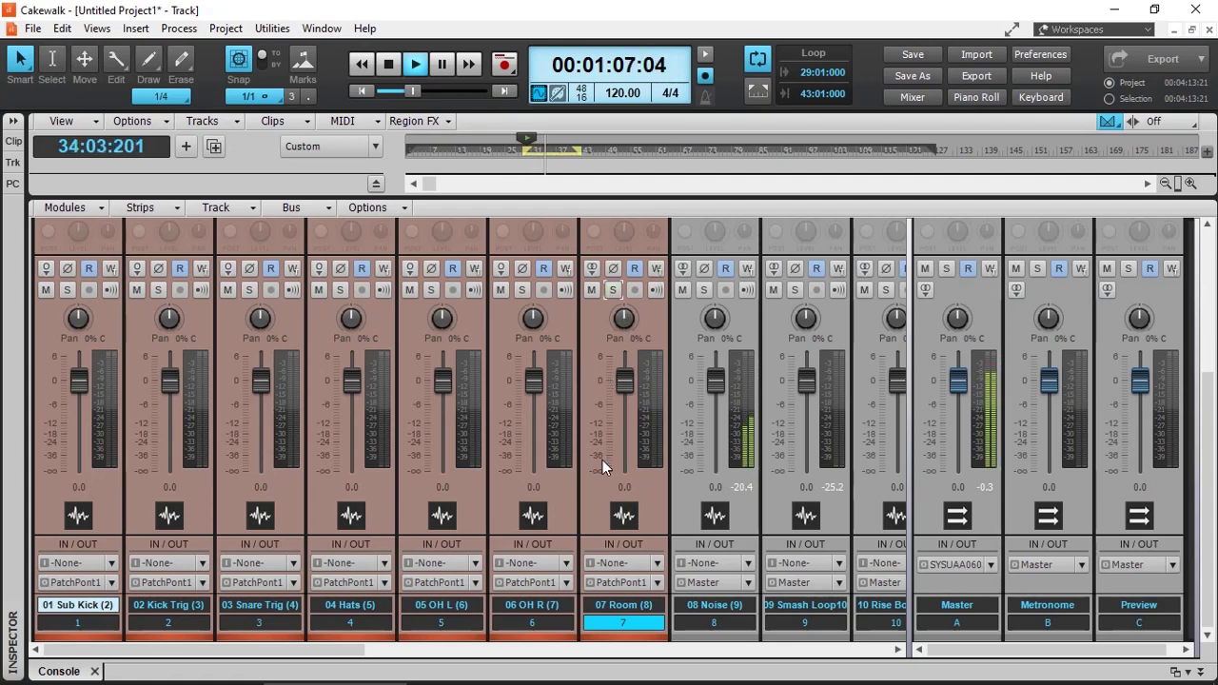
pyautogui.press('space')
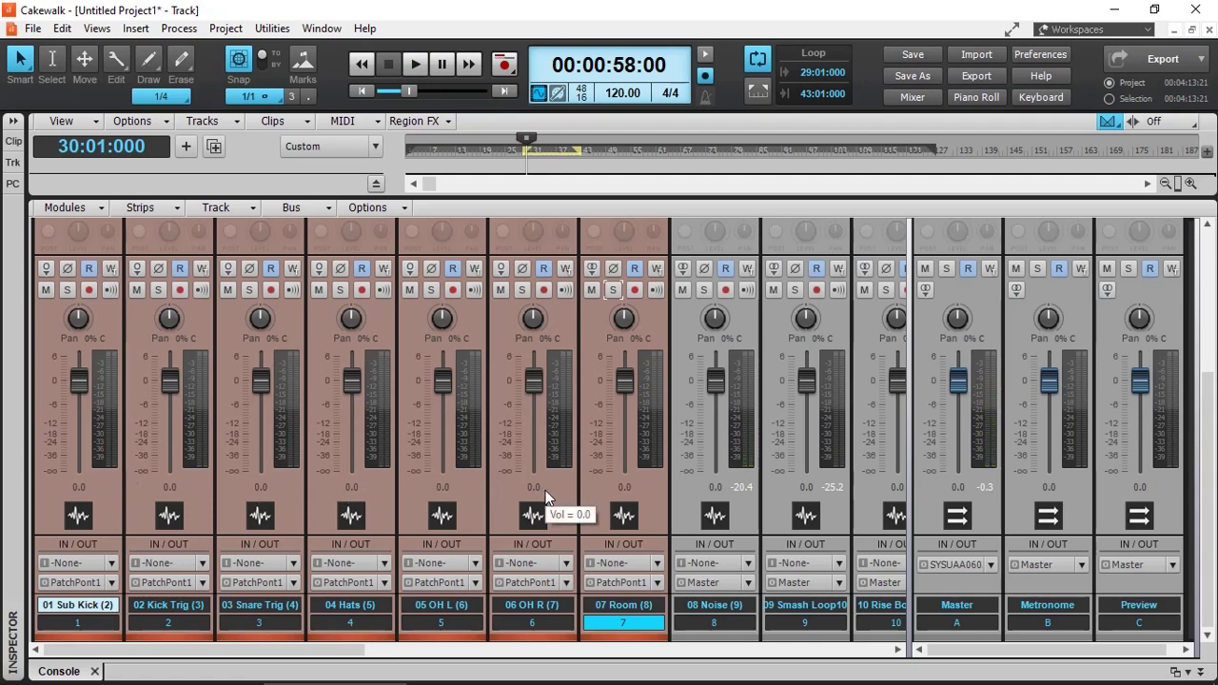
# Create a new aux track from Room's output and name it Drums Aux 1.
pyautogui.click(658, 582)
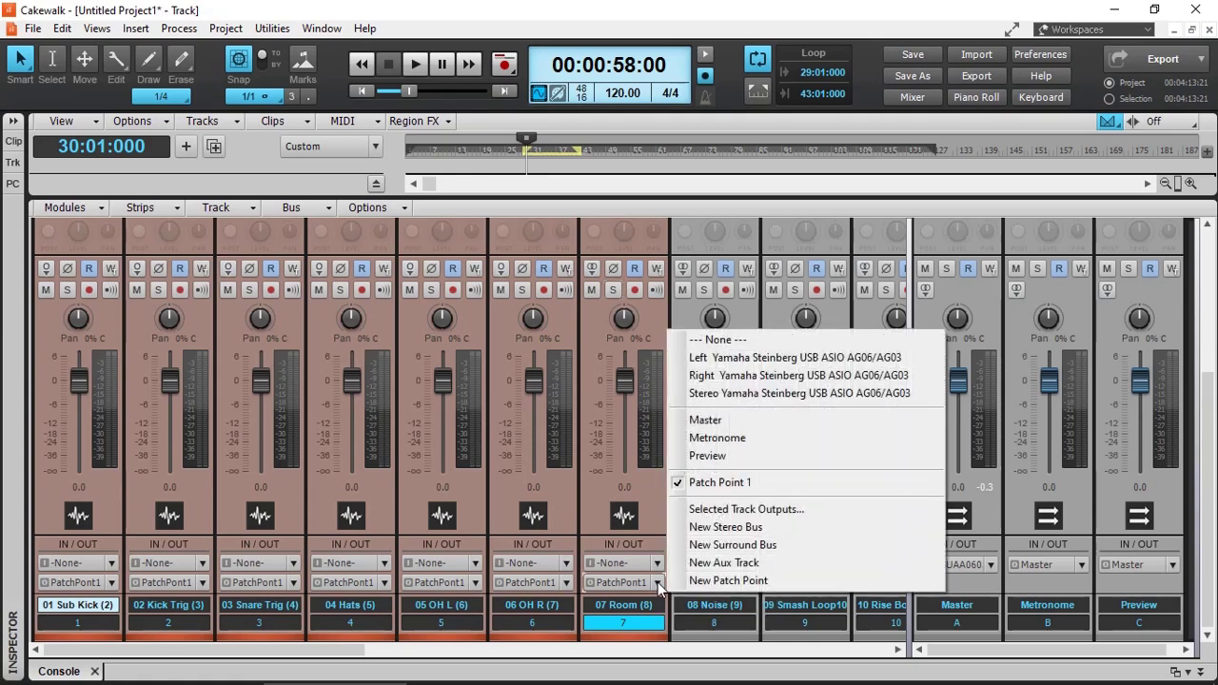
pyautogui.click(721, 564)
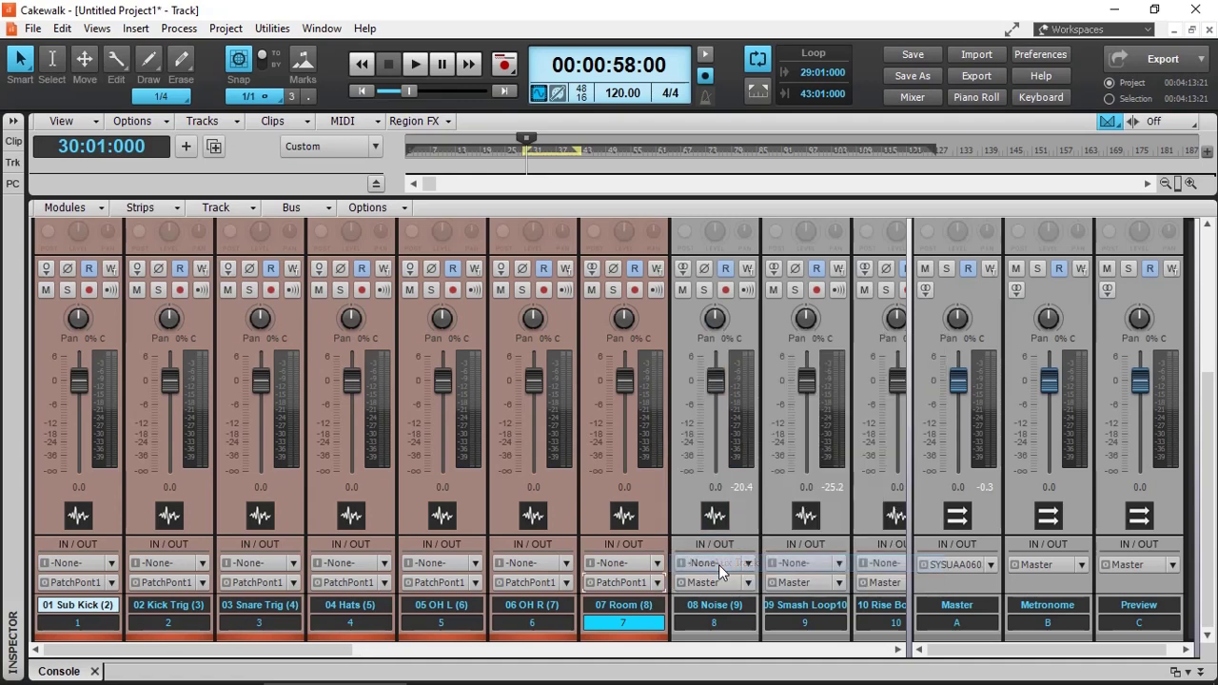
pyautogui.doubleClick(726, 605)
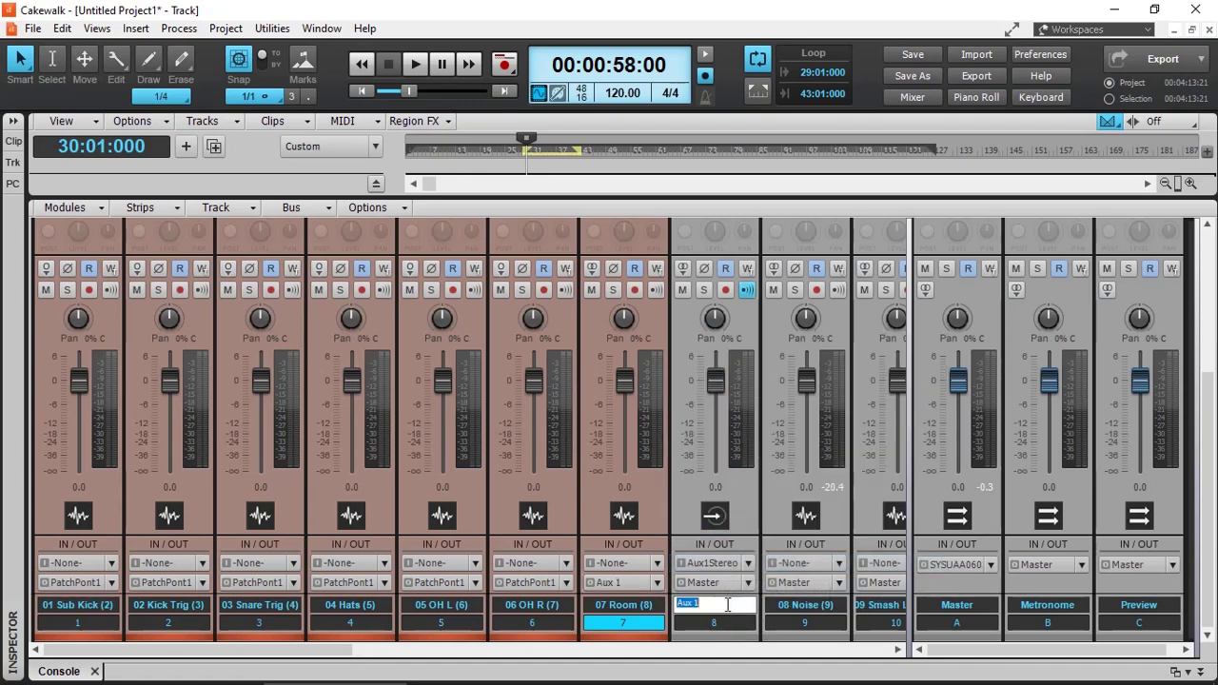
pyautogui.write('Drums Aux 1')
pyautogui.press('Return')
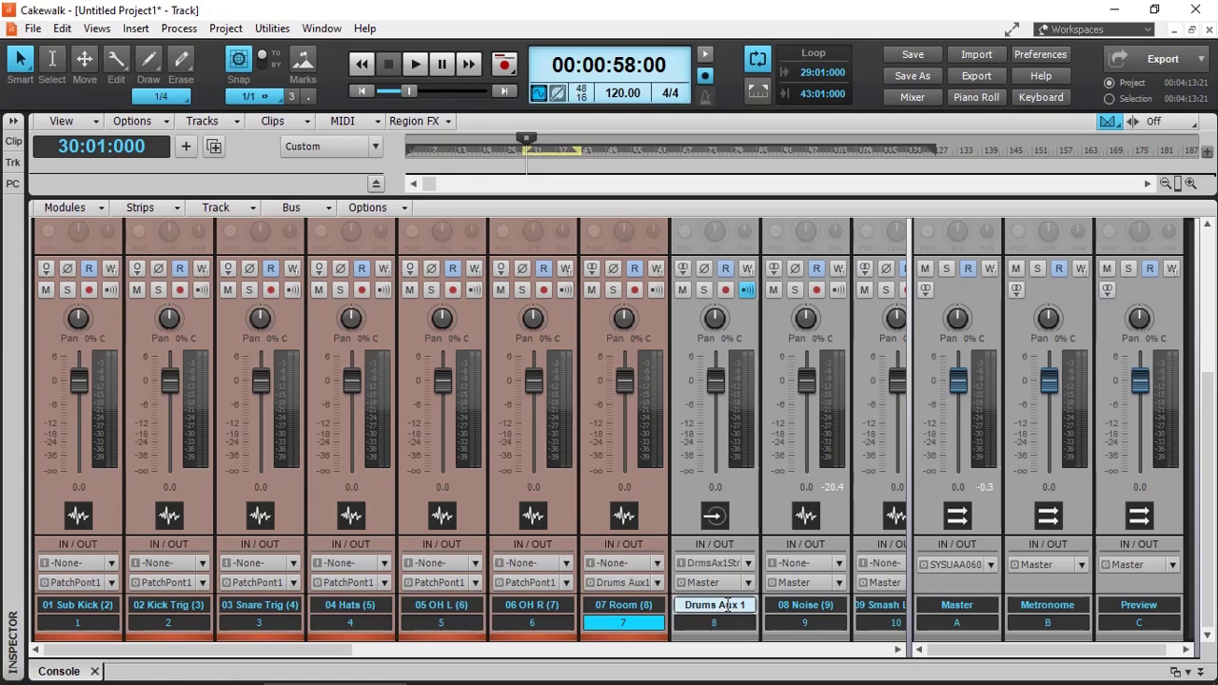
# Route the Room track's output back to Patch Point 1.
pyautogui.click(656, 583)
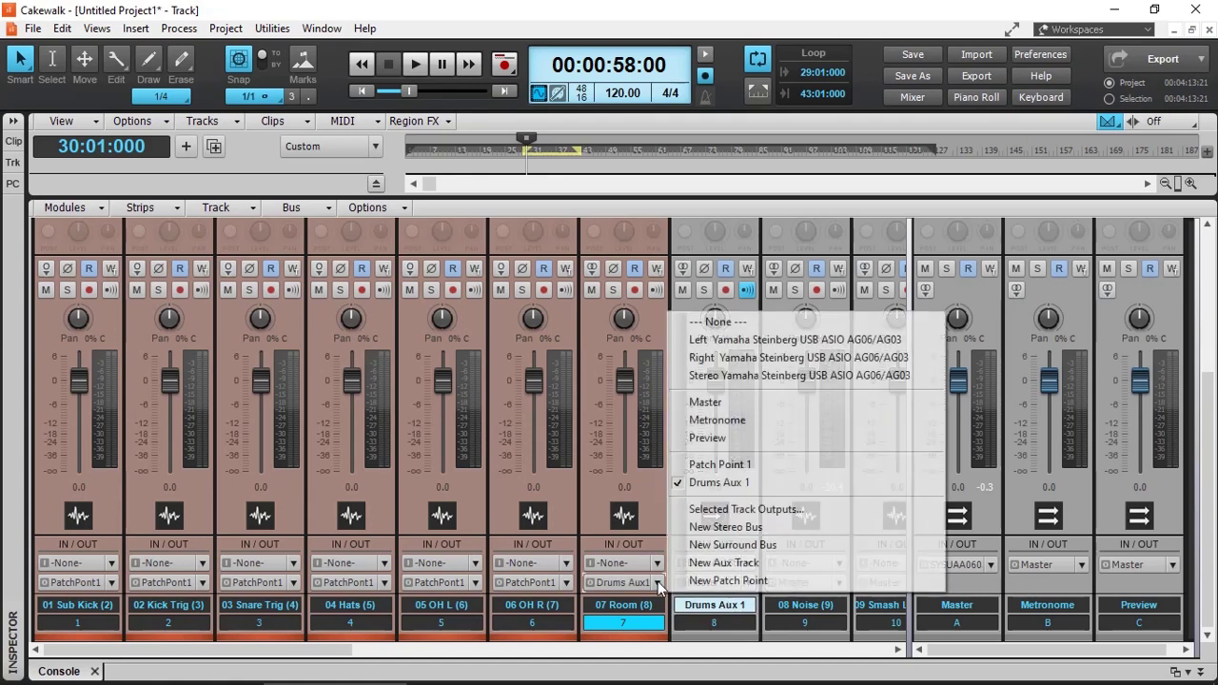
pyautogui.click(725, 465)
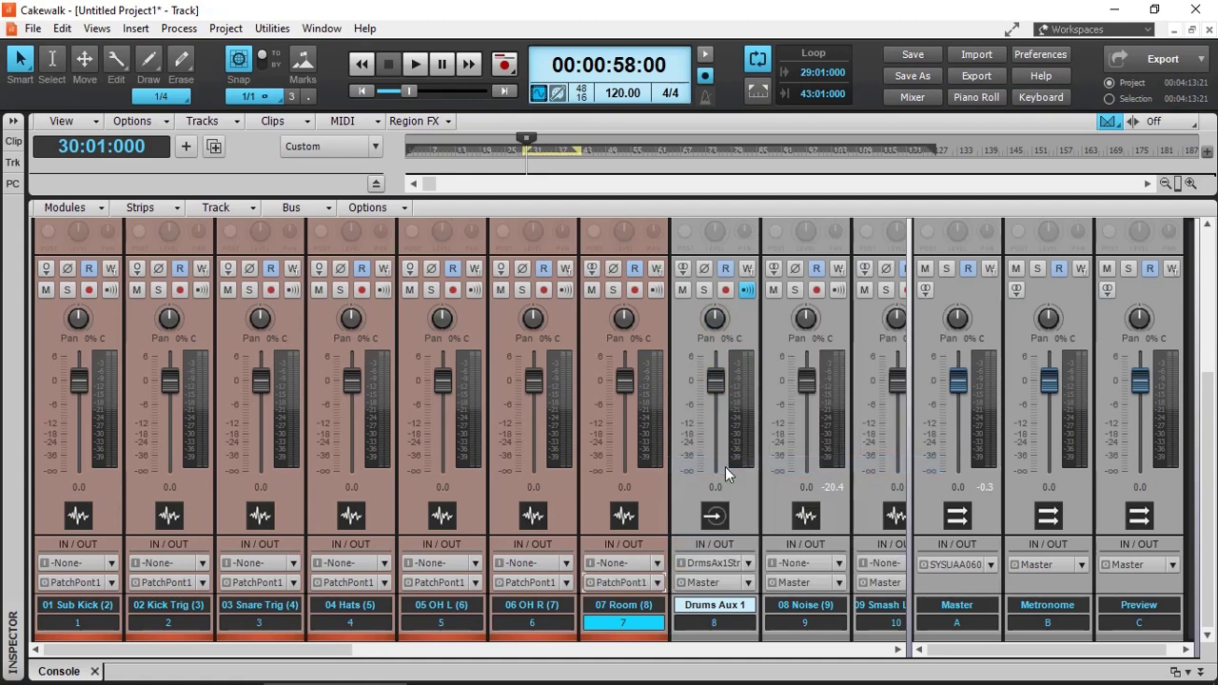
pyautogui.click(748, 562)
pyautogui.moveTo(811, 481)
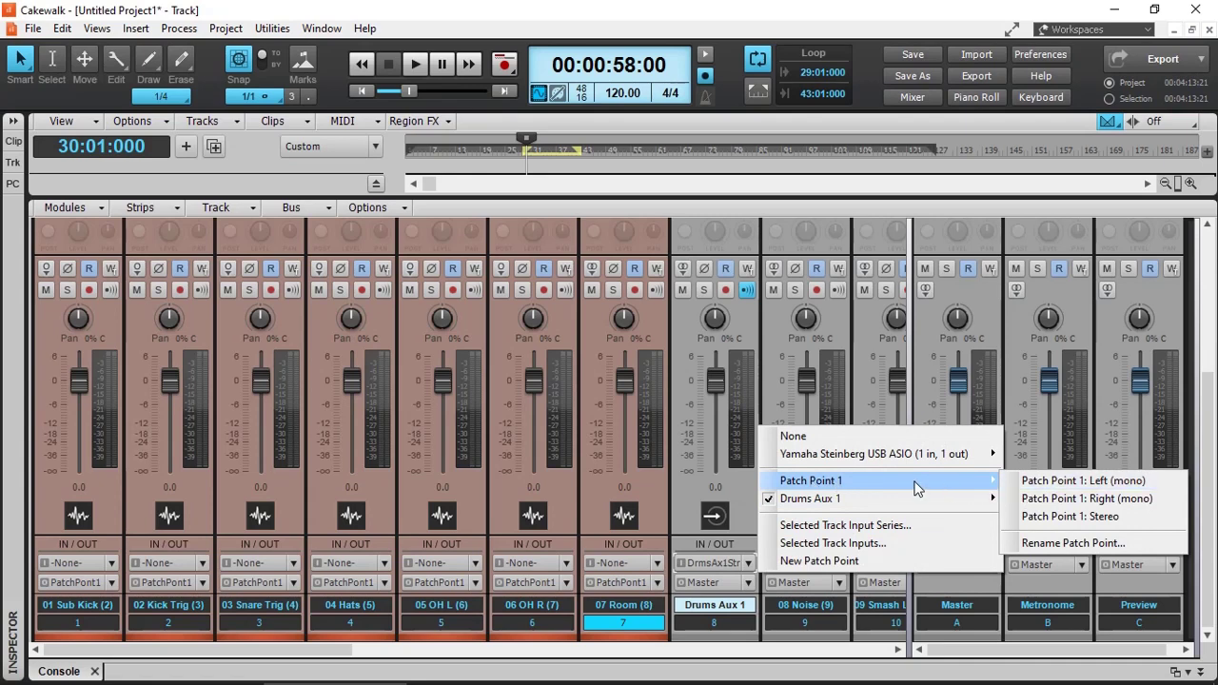
# Rename Patch Point 1 to 'Patch Point Drums' from Drums Aux 1's input menu.
pyautogui.click(1059, 544)
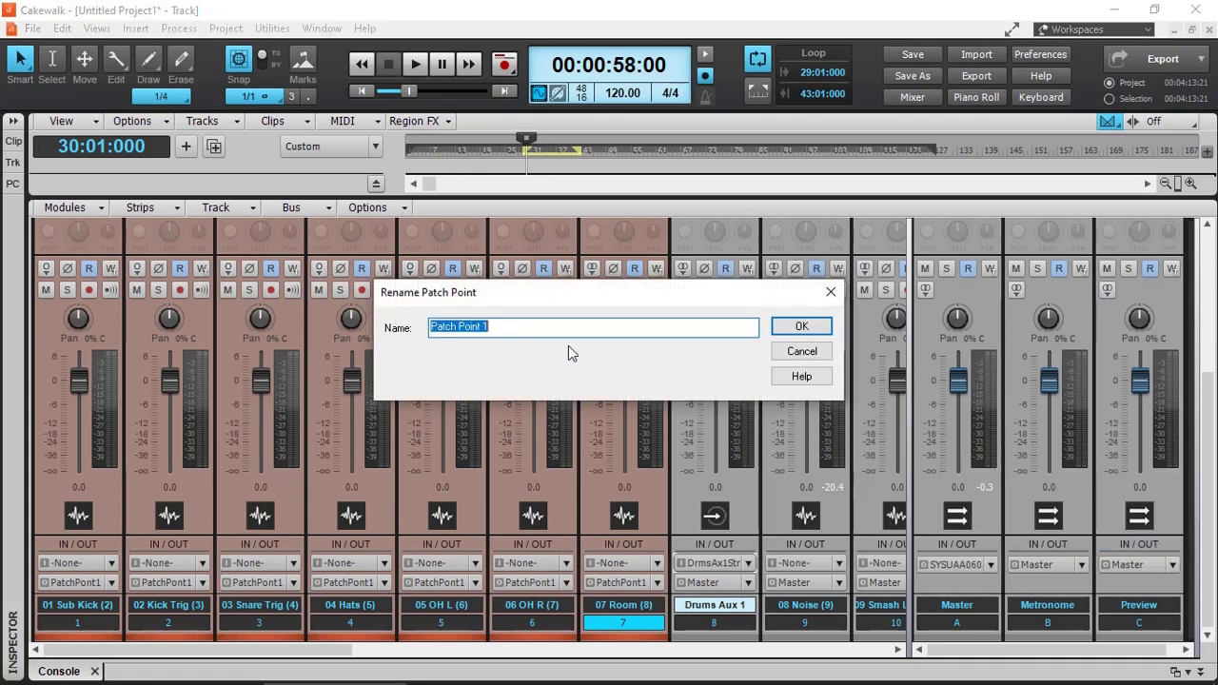
pyautogui.click(512, 329)
pyautogui.press('BackSpace')
pyautogui.write('Drums')
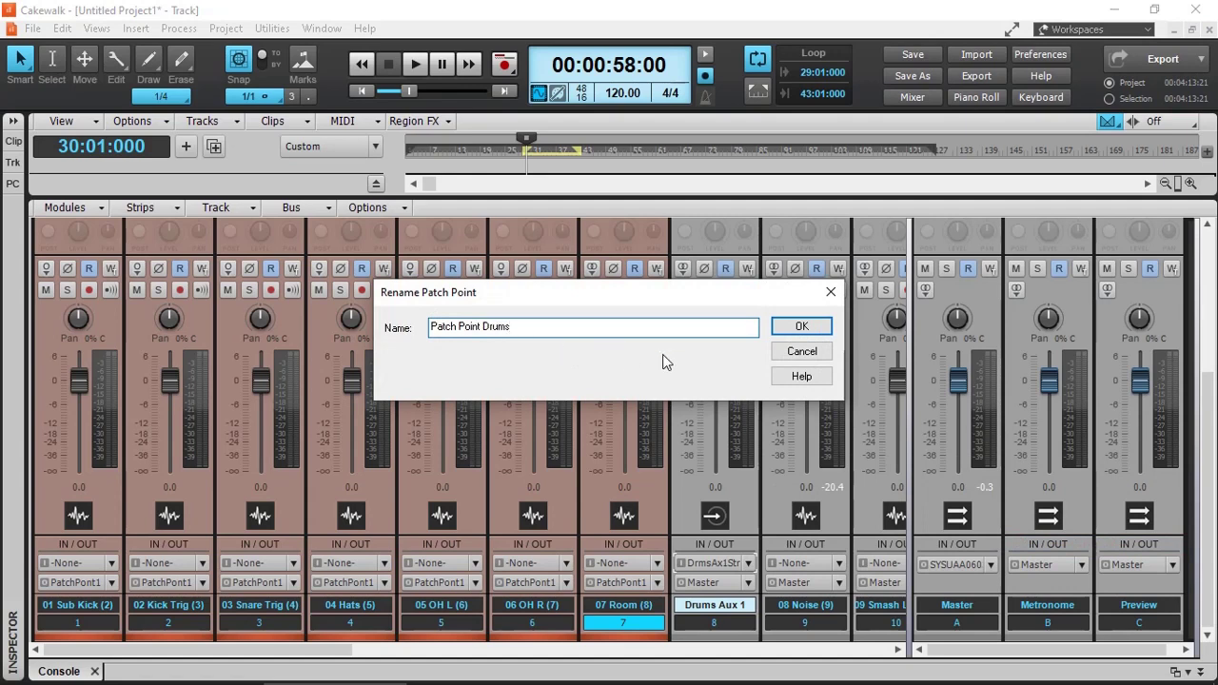
pyautogui.click(802, 327)
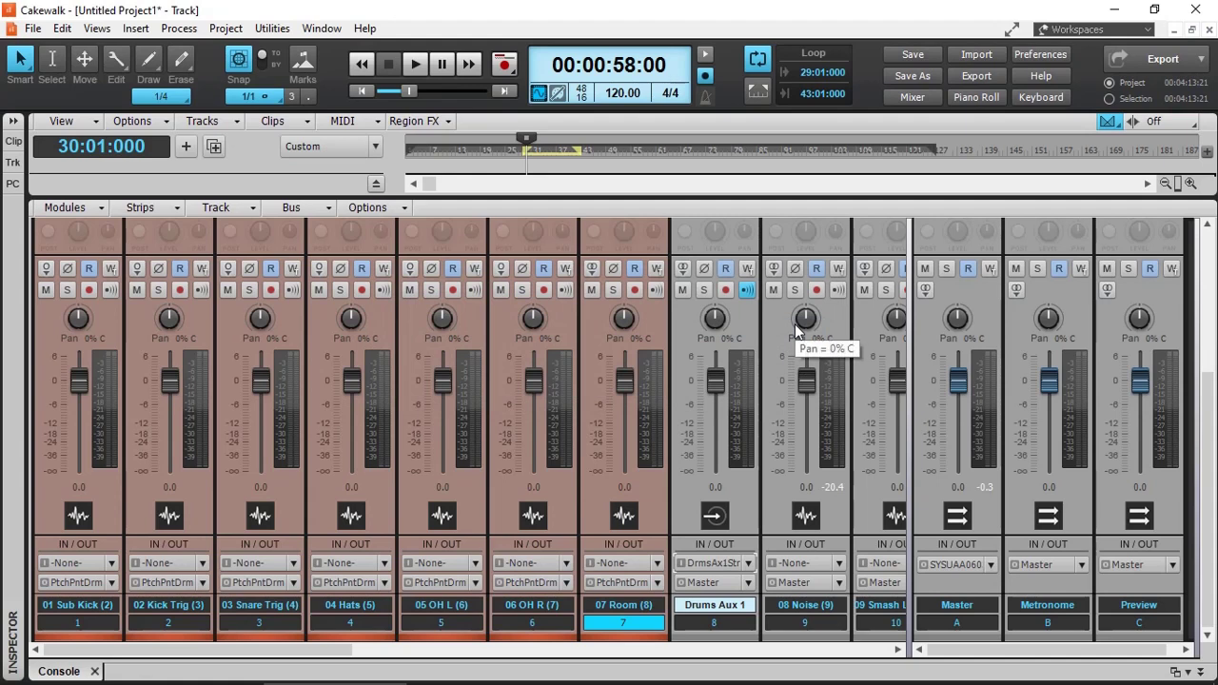
pyautogui.click(748, 563)
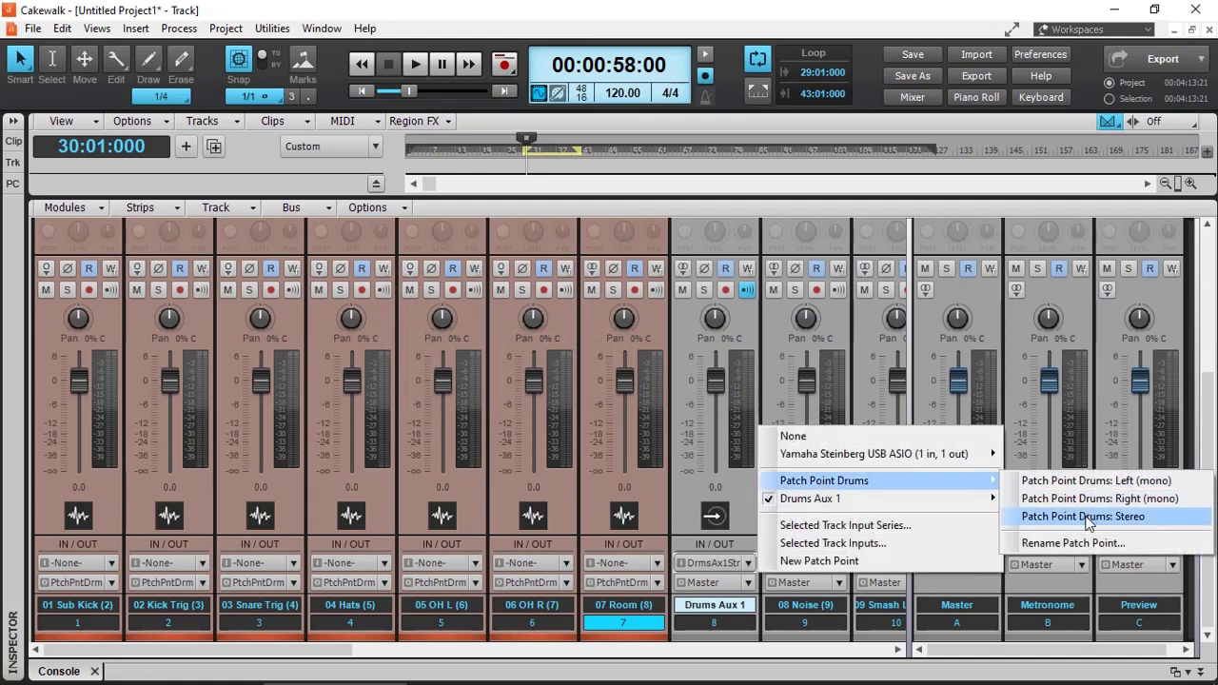
pyautogui.click(1086, 517)
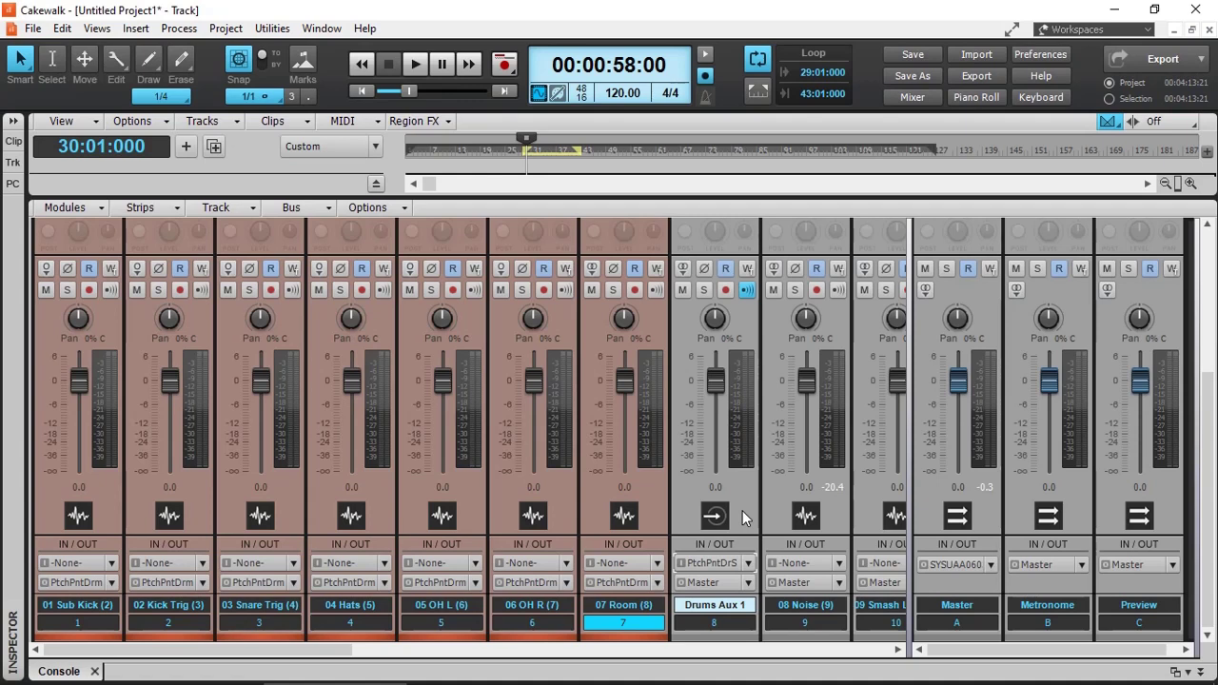
# Create a second aux track from Drums Aux 1, then return Drums Aux 1's output to Master.
pyautogui.click(749, 583)
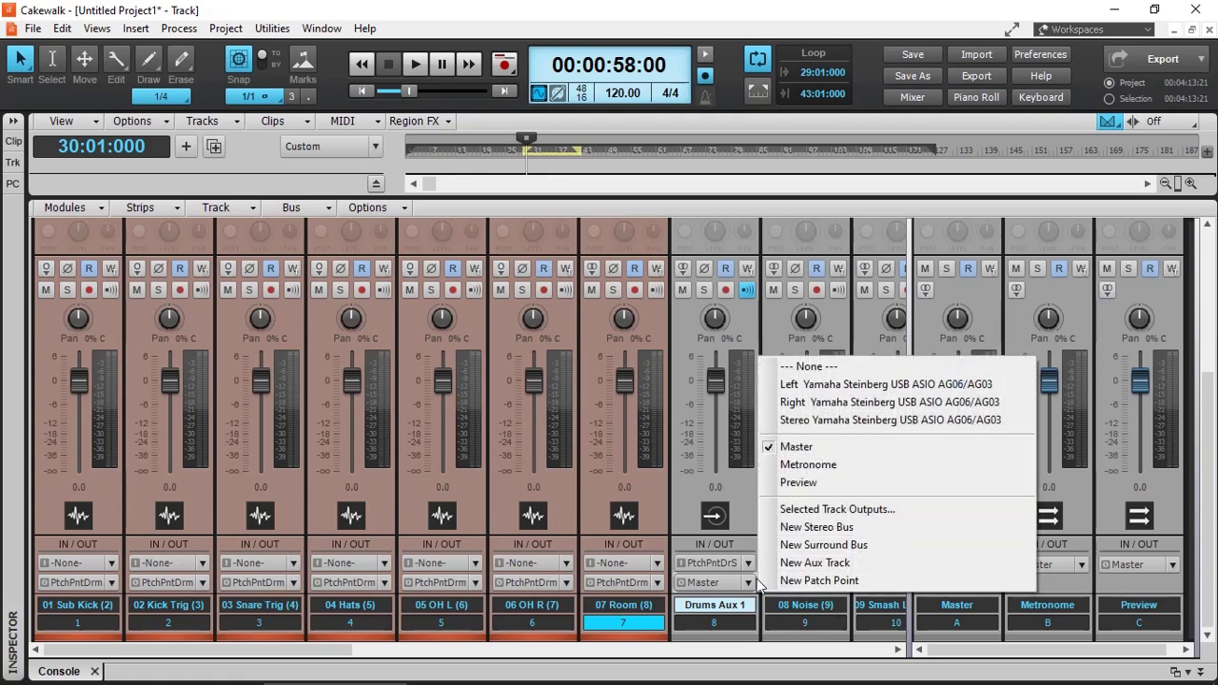
pyautogui.click(801, 566)
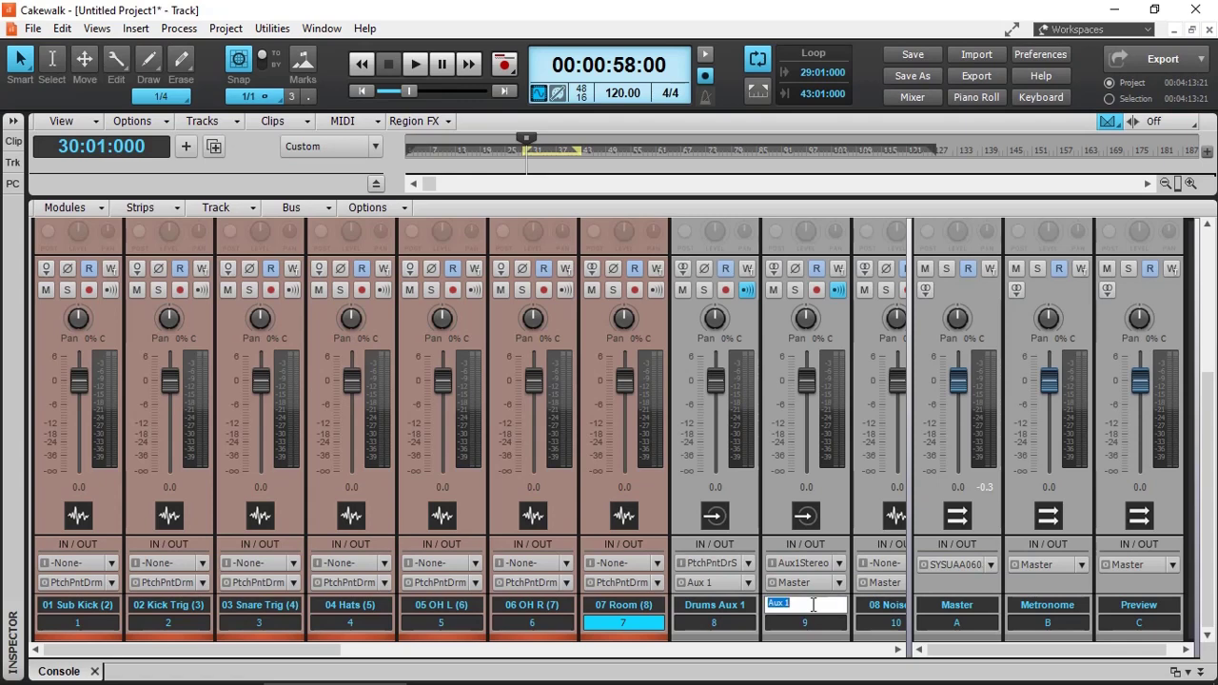
pyautogui.write('drums ')
pyautogui.write('Aux 1')
pyautogui.click(747, 582)
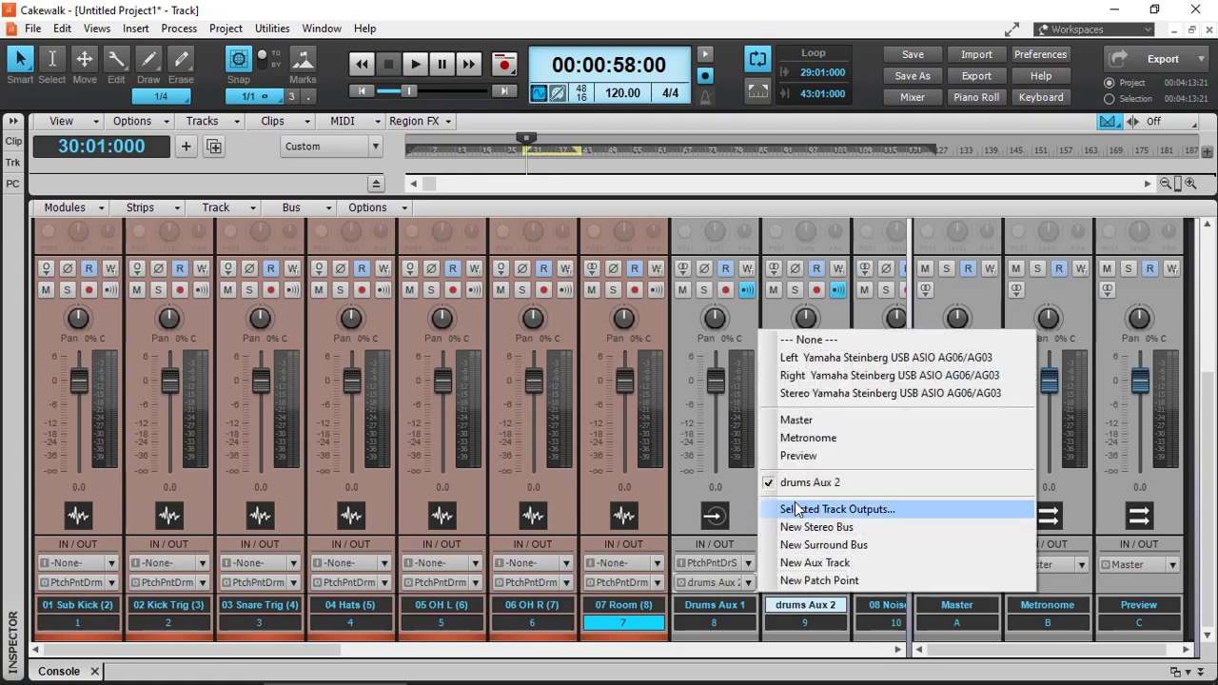
pyautogui.click(800, 420)
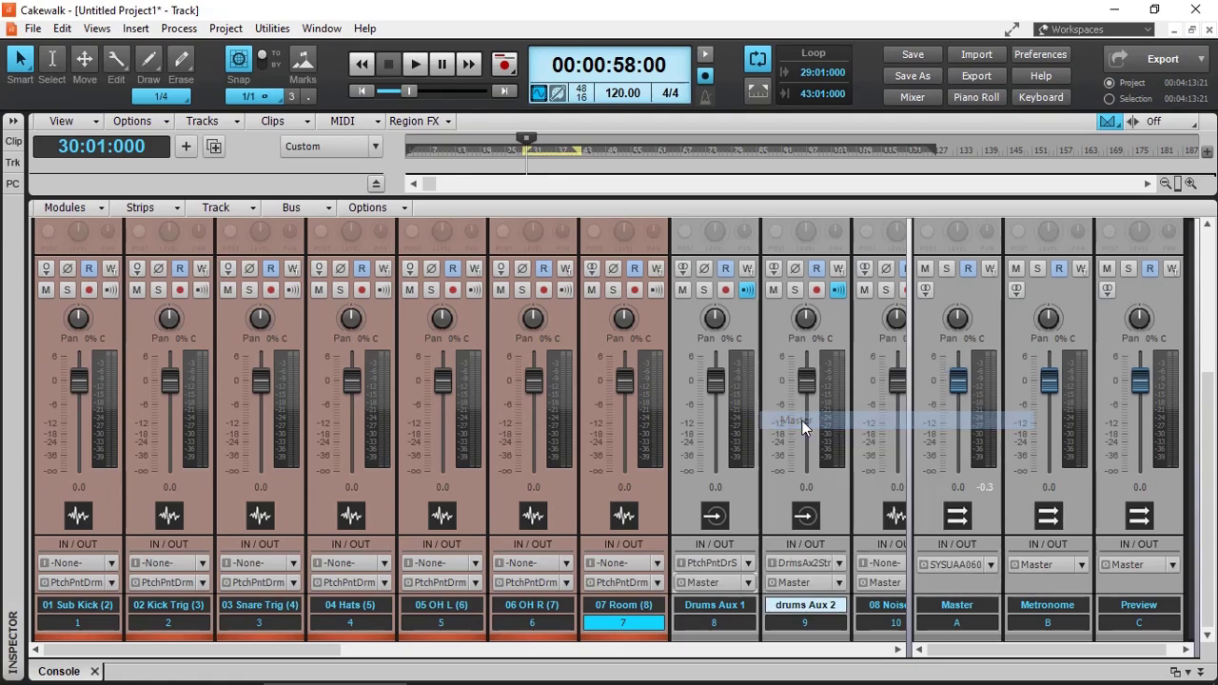
# Feed the second aux from Patch Point Drums in stereo and rename both aux tracks.
pyautogui.click(839, 564)
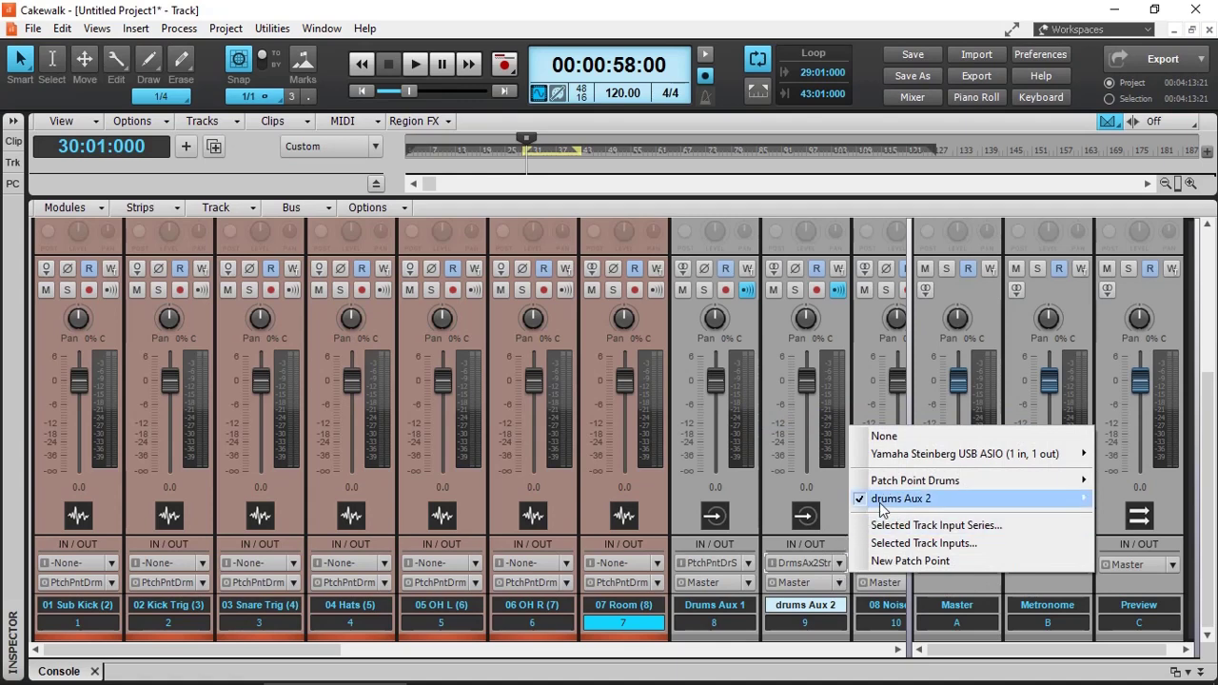
pyautogui.moveTo(914, 481)
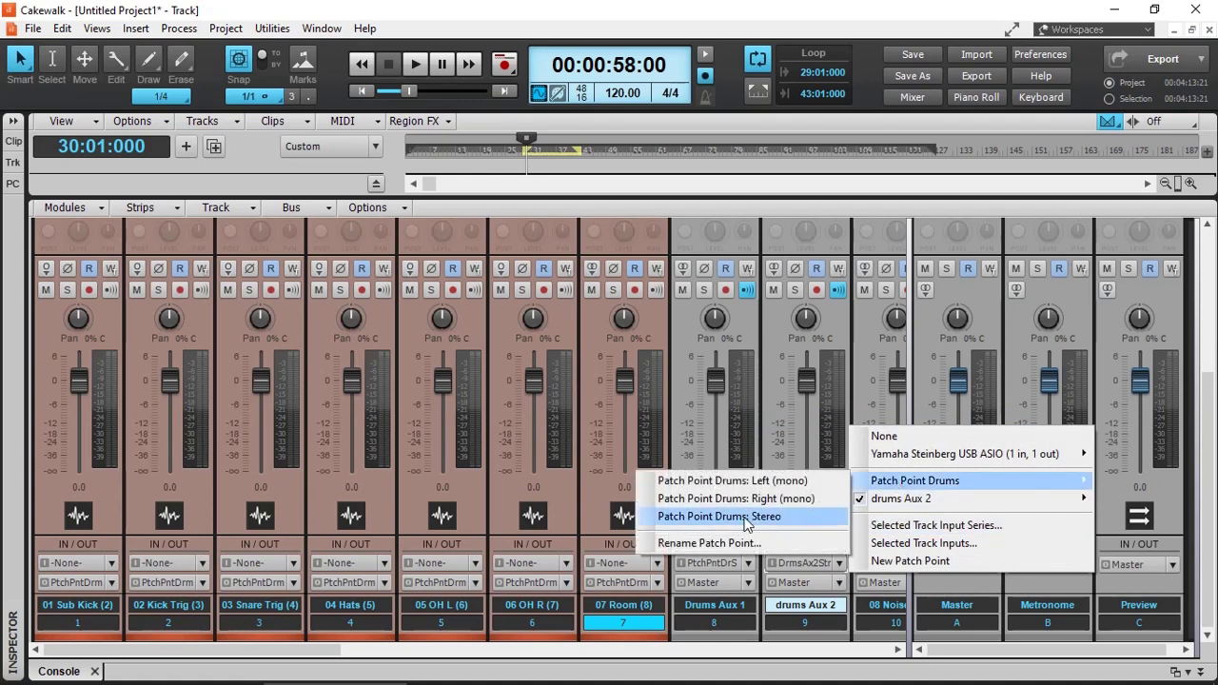
pyautogui.click(744, 517)
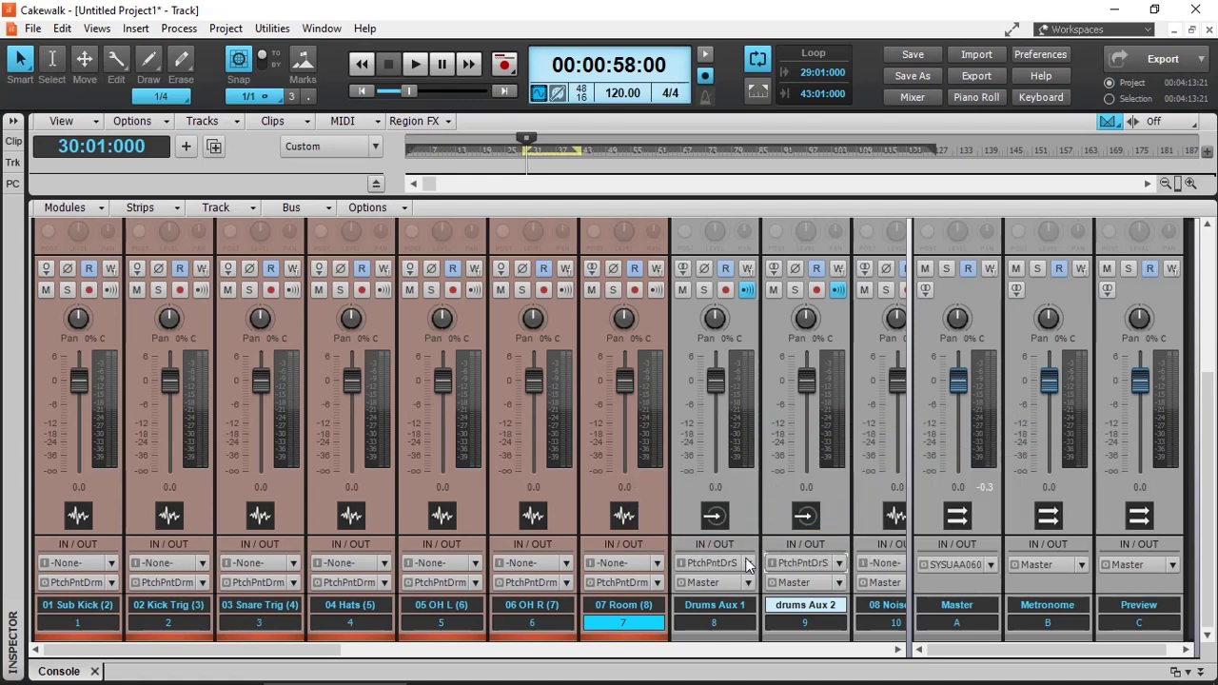
pyautogui.doubleClick(717, 607)
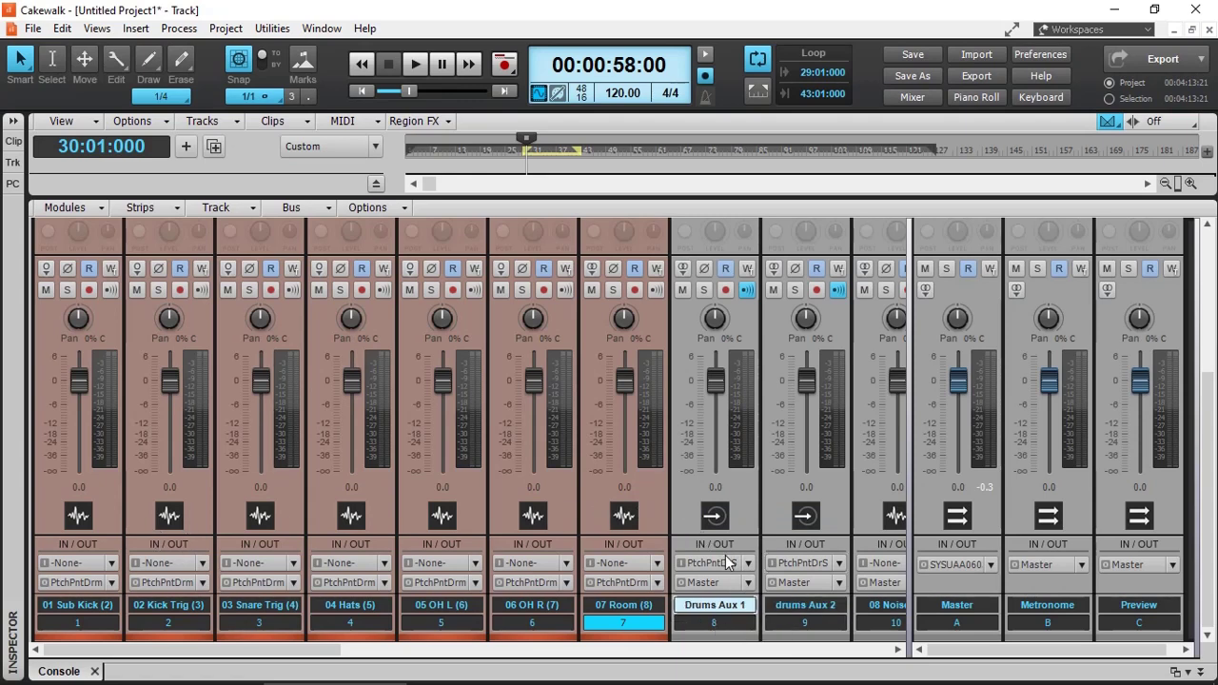
pyautogui.doubleClick(805, 605)
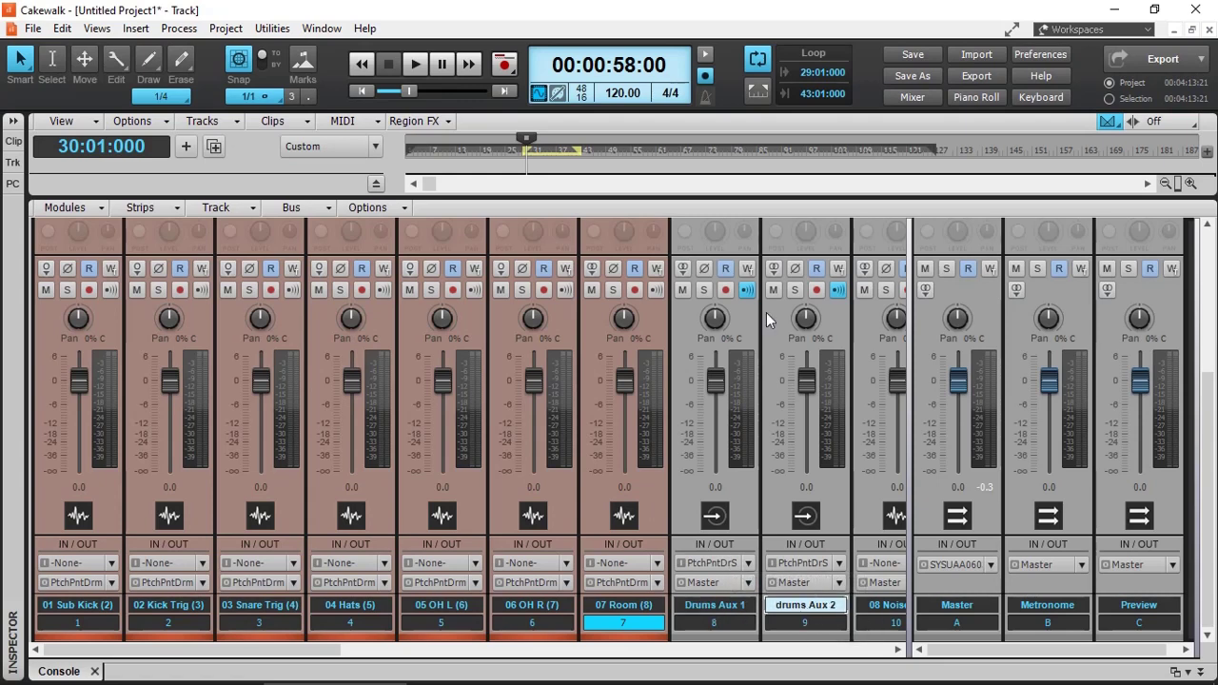
# Start playback, pull both drum aux faders to -INF, and solo Drums Aux 1.
pyautogui.press('space')
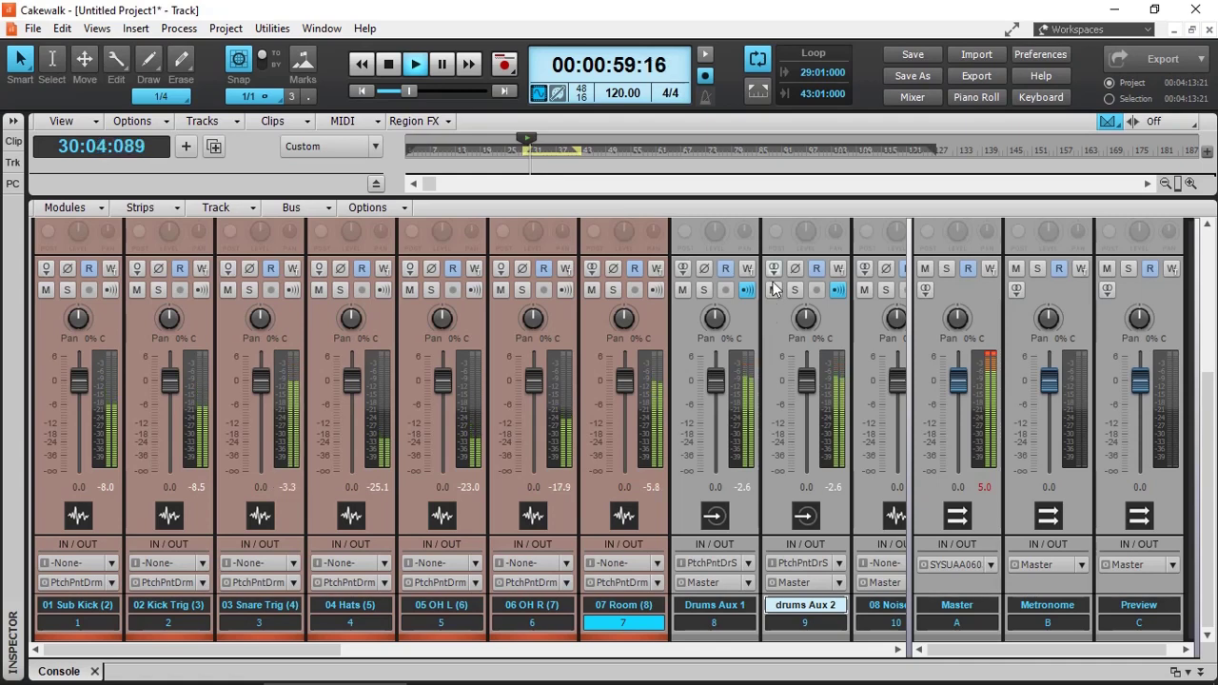
pyautogui.moveTo(803, 382); pyautogui.dragTo(806, 469)
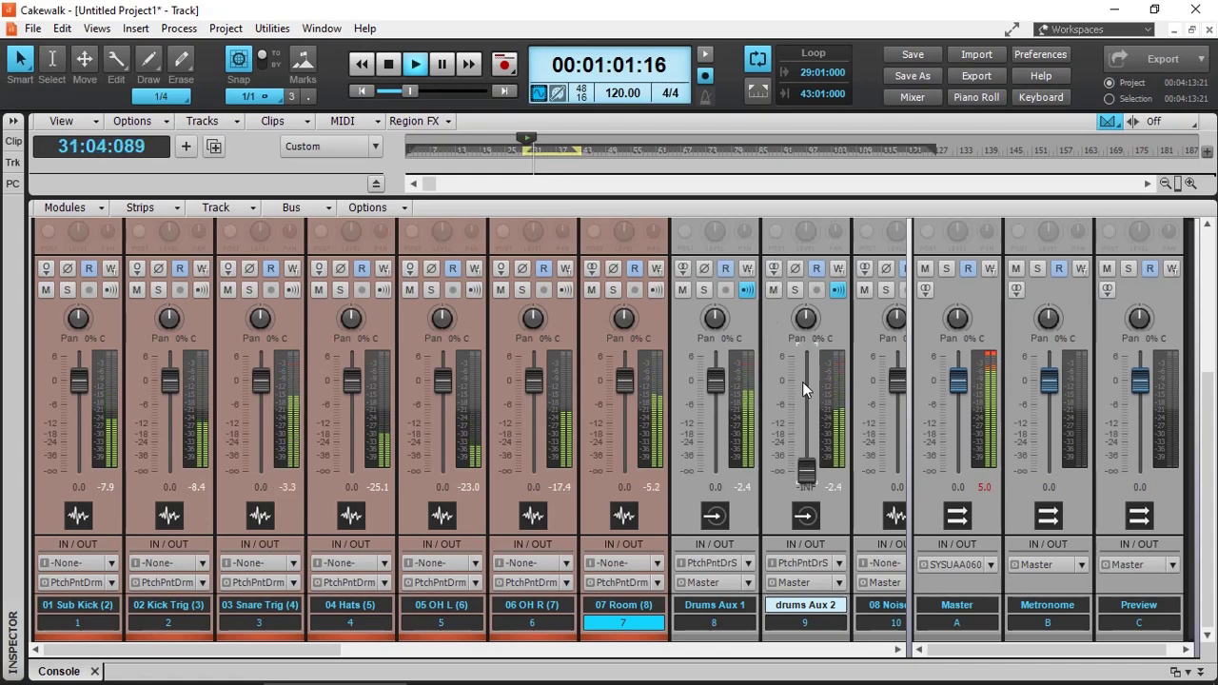
pyautogui.moveTo(715, 381); pyautogui.dragTo(715, 469)
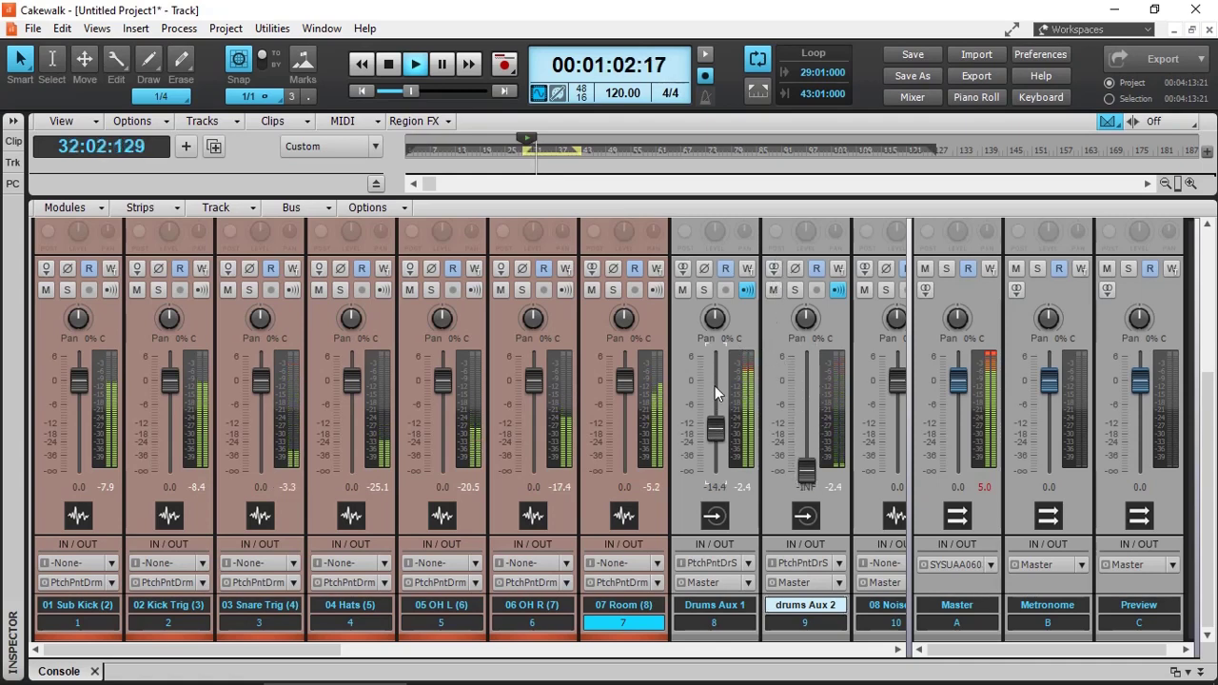
pyautogui.click(703, 290)
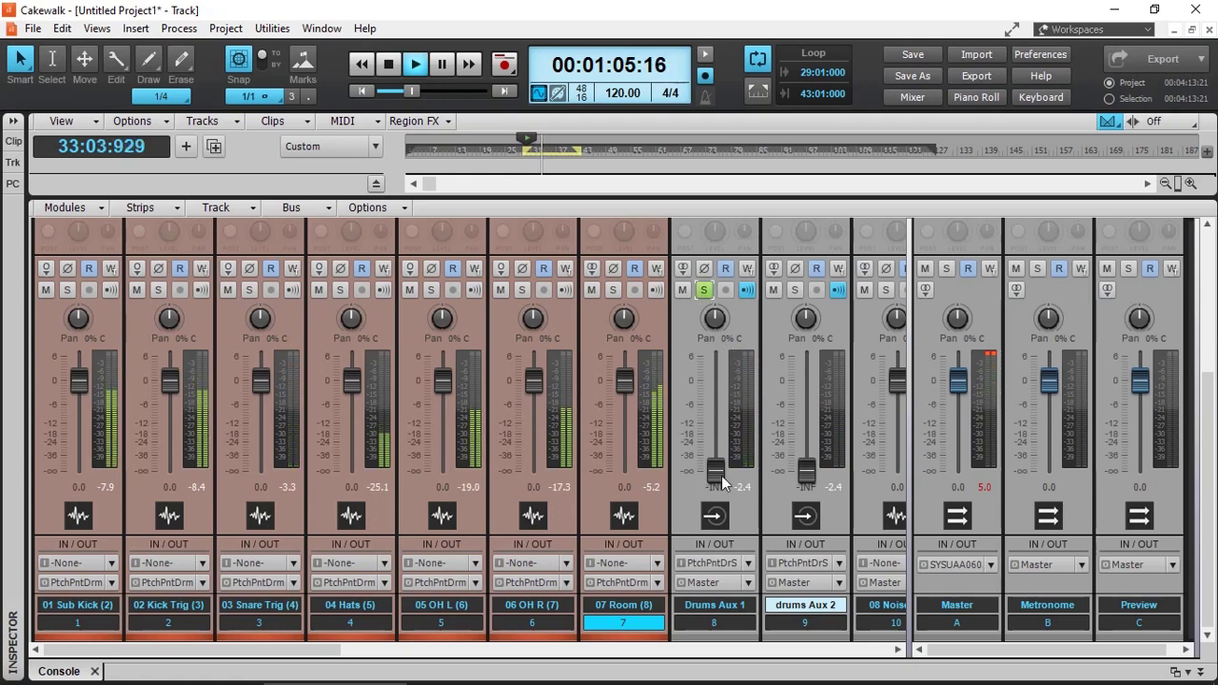
# Solo drums Aux 2 and bring its level up to about -3.7 dB.
pyautogui.scroll(2, 715, 467)
pyautogui.scroll(3, 715, 467)
pyautogui.scroll(3, 715, 467)
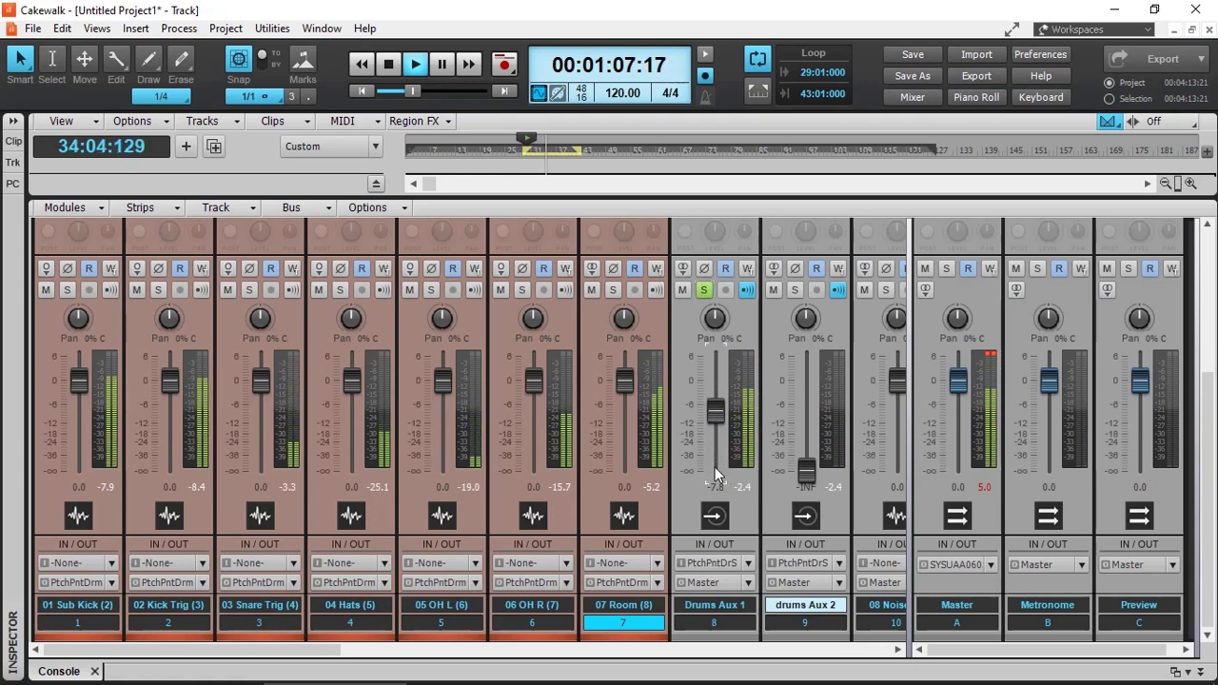
pyautogui.scroll(2, 715, 468)
pyautogui.scroll(2, 715, 468)
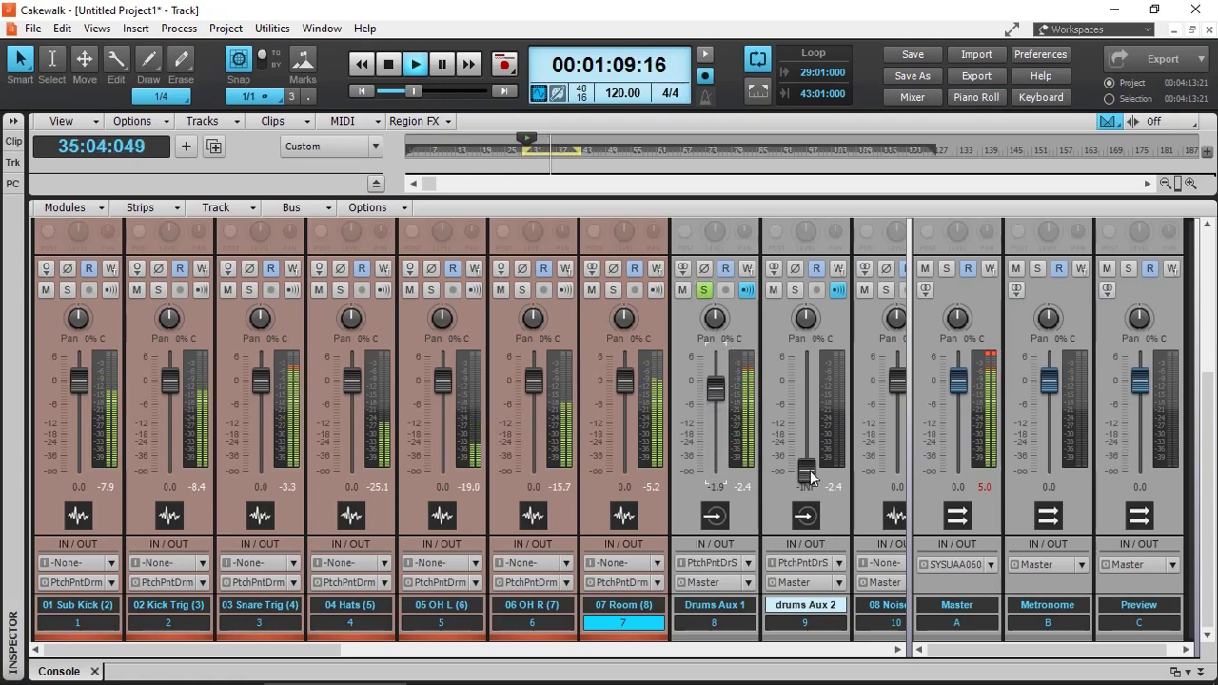
pyautogui.scroll(2, 810, 468)
pyautogui.scroll(3, 810, 467)
pyautogui.scroll(2, 810, 468)
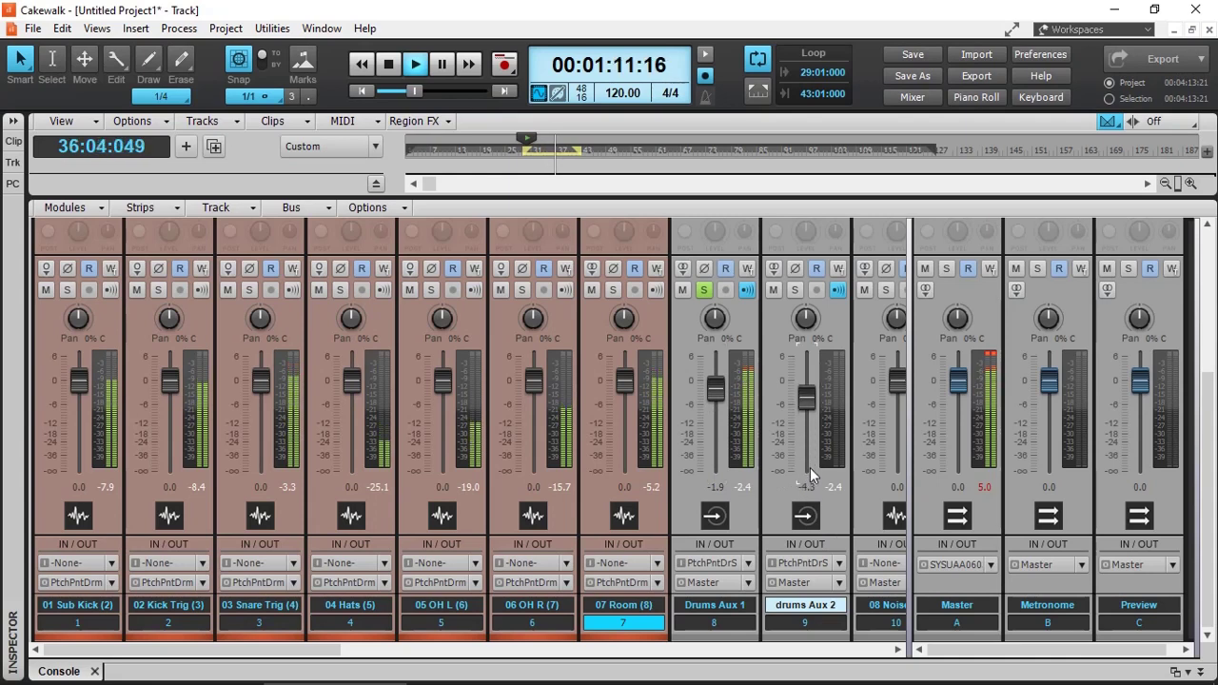
pyautogui.scroll(1, 810, 467)
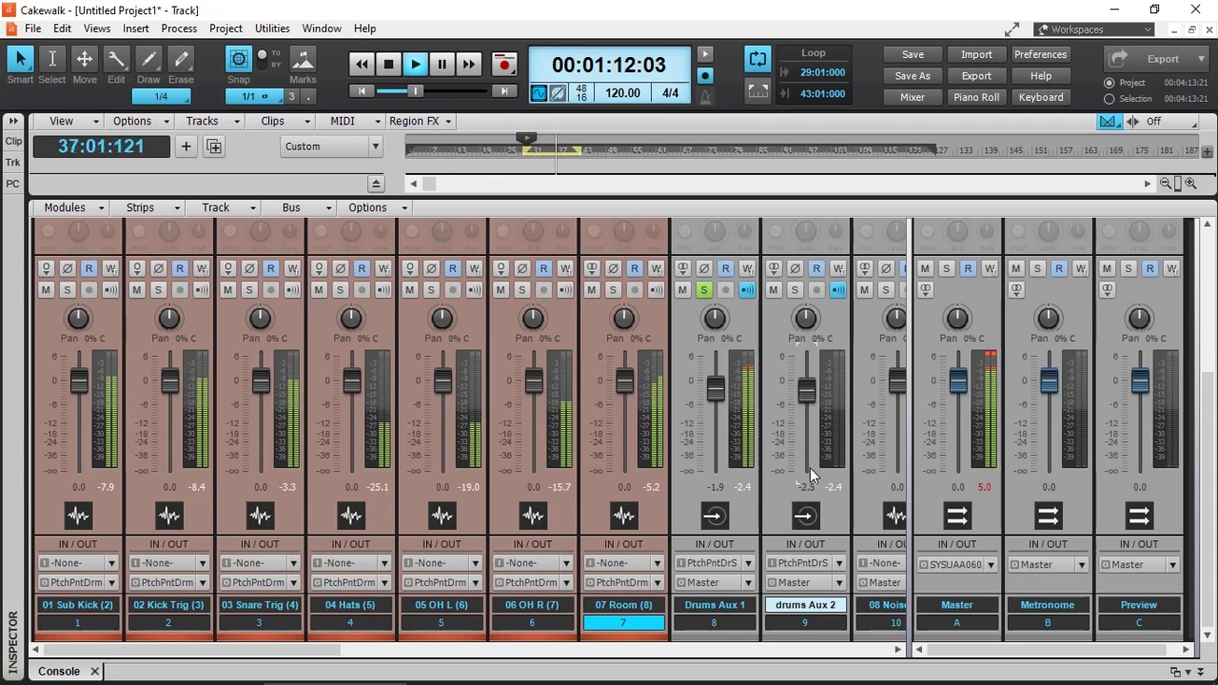
pyautogui.click(796, 291)
pyautogui.scroll(-3, 723, 392)
pyautogui.scroll(-3, 724, 393)
pyautogui.scroll(-1, 723, 392)
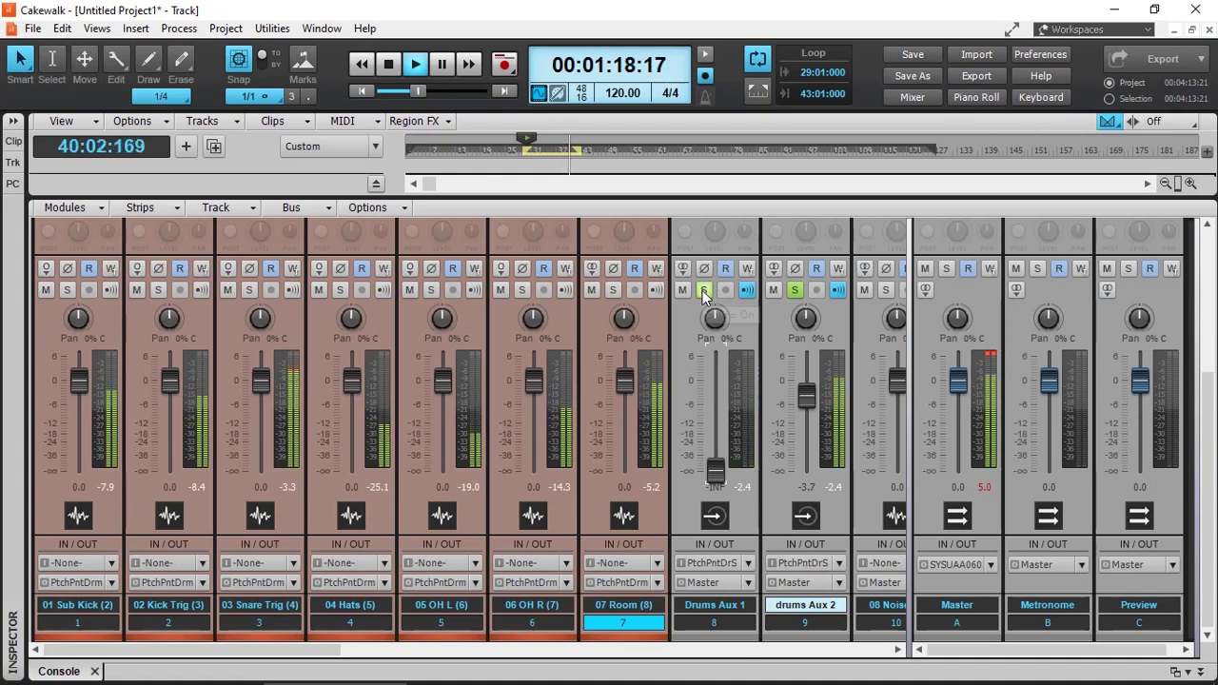
# Stop playback and raise the Drums Aux 1 fader back to about 0 dB.
pyautogui.press('space')
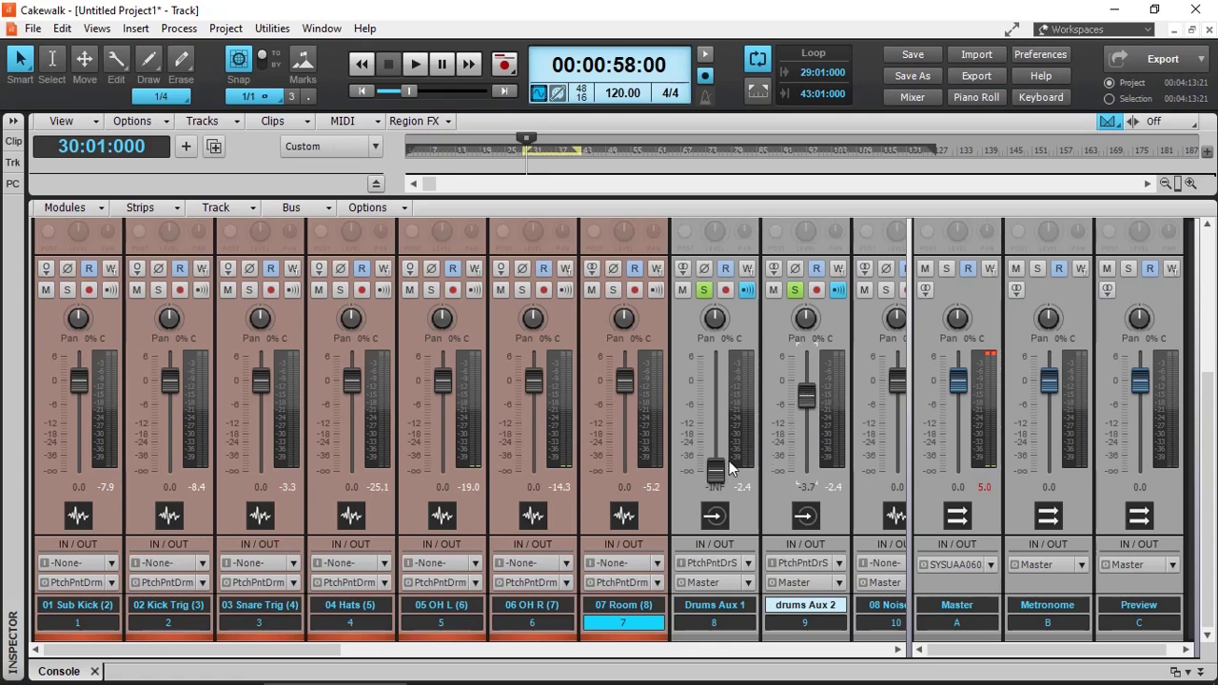
pyautogui.moveTo(717, 468); pyautogui.dragTo(718, 382)
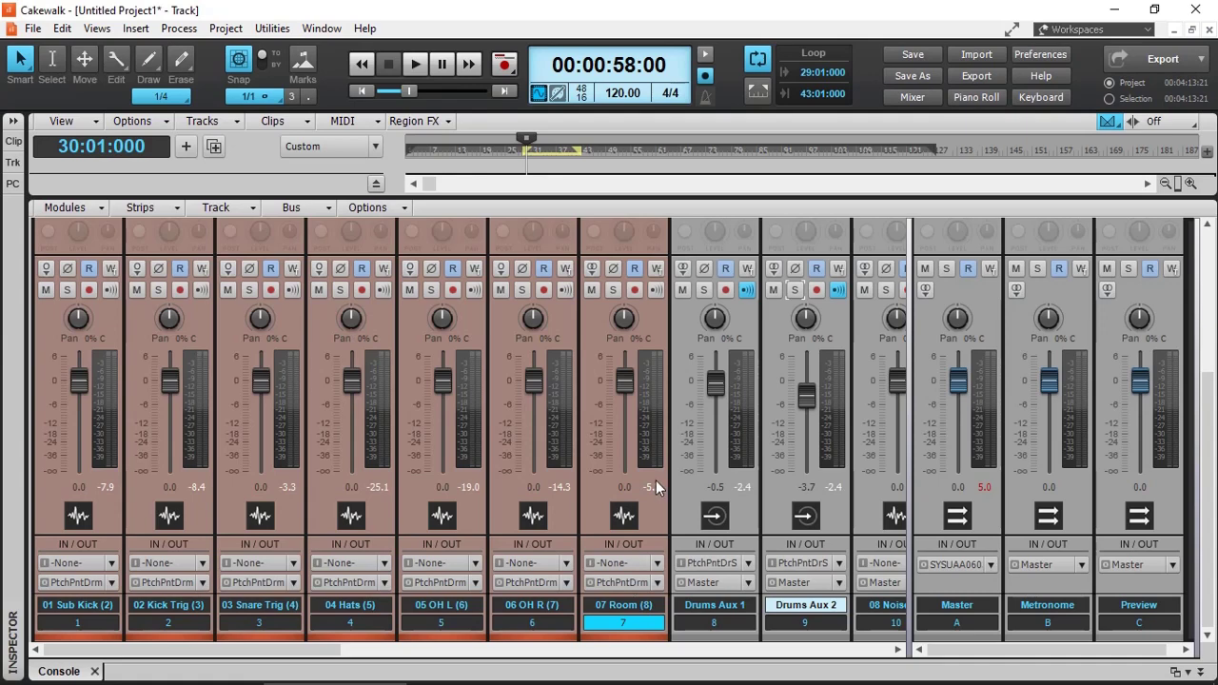
# Add a 07 Room send to new Patch Point 2 at about -3.6 dB, panned slightly left.
pyautogui.scroll(1, 656, 481)
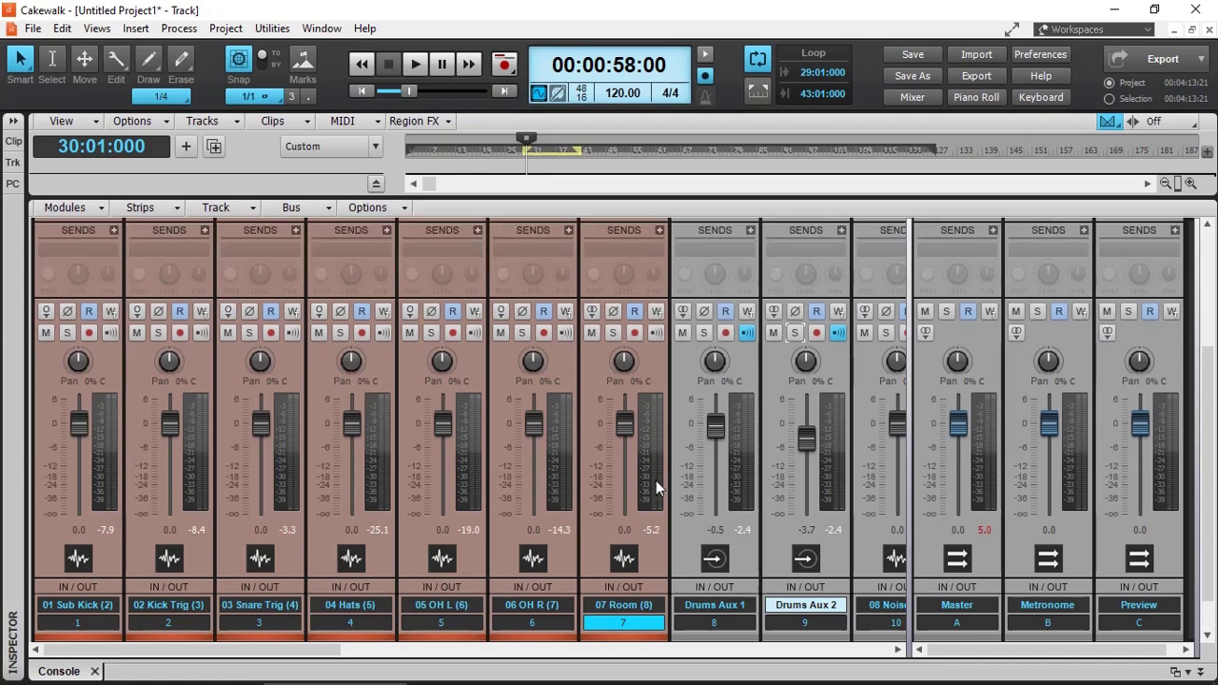
pyautogui.scroll(2, 656, 481)
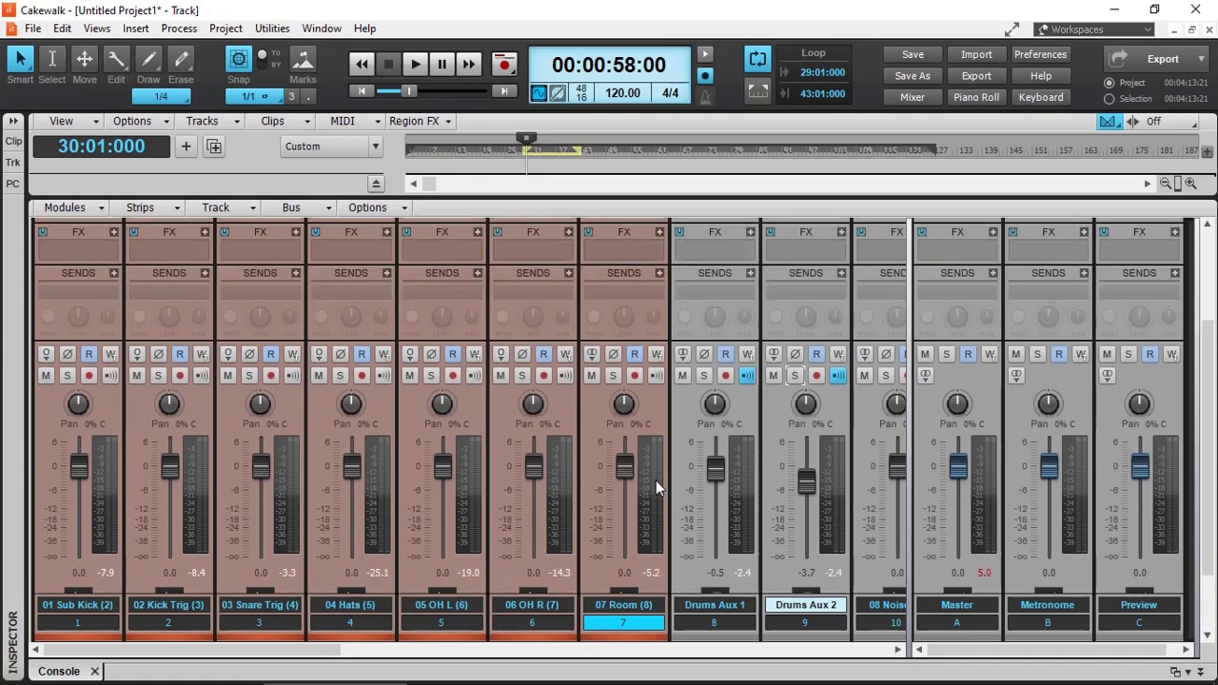
pyautogui.click(660, 275)
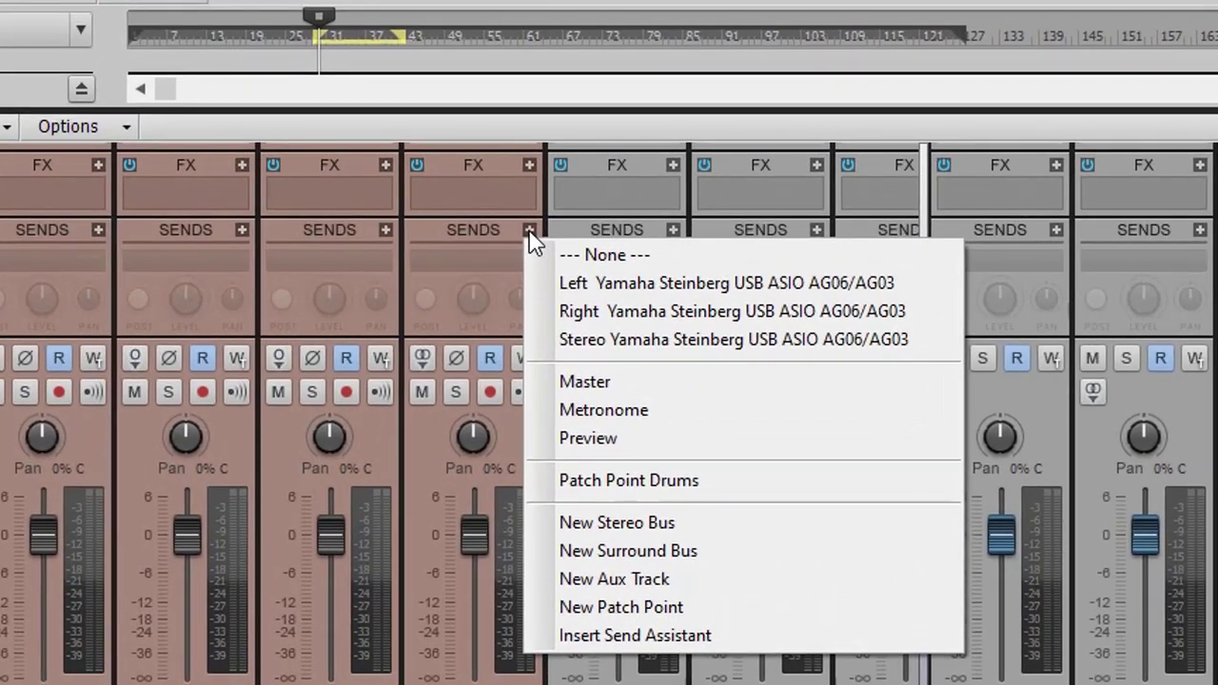
pyautogui.click(598, 614)
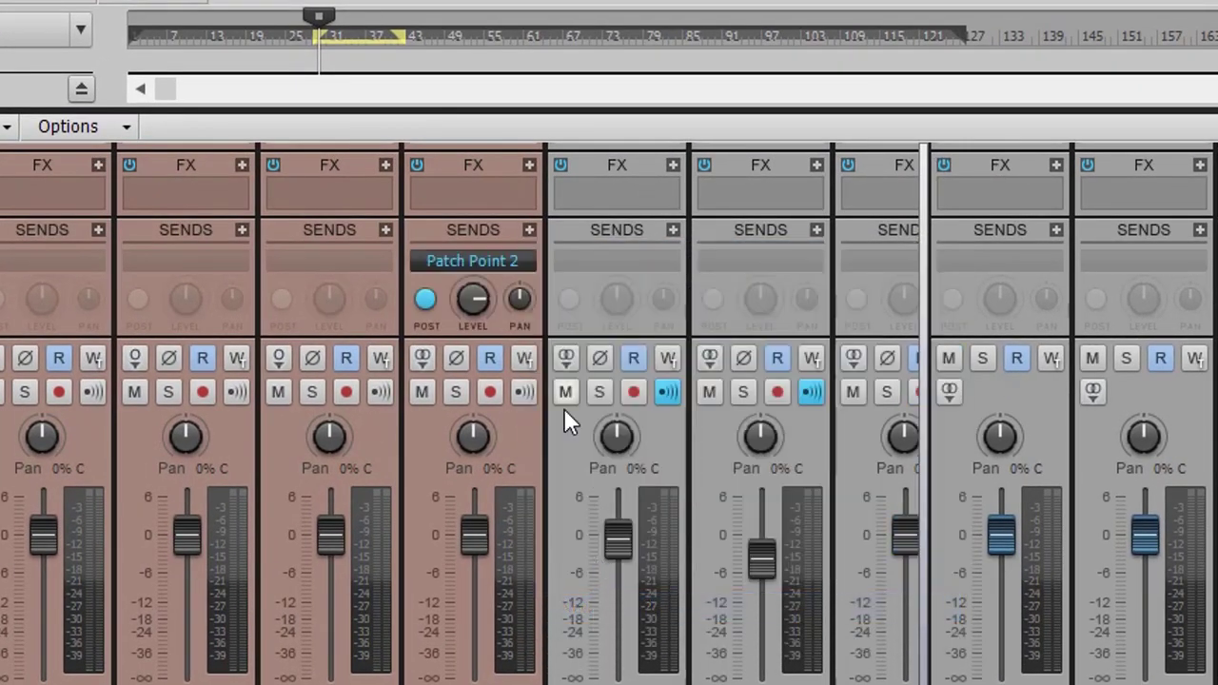
pyautogui.moveTo(473, 300)
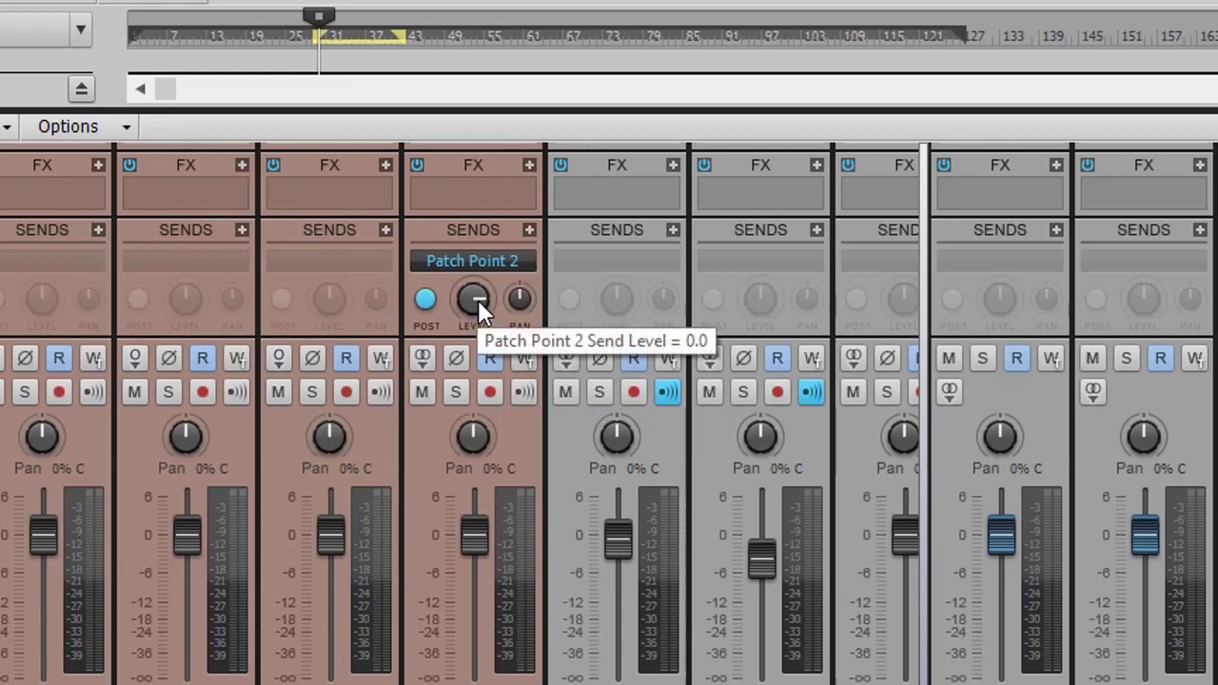
pyautogui.moveTo(478, 299); pyautogui.dragTo(477, 299)
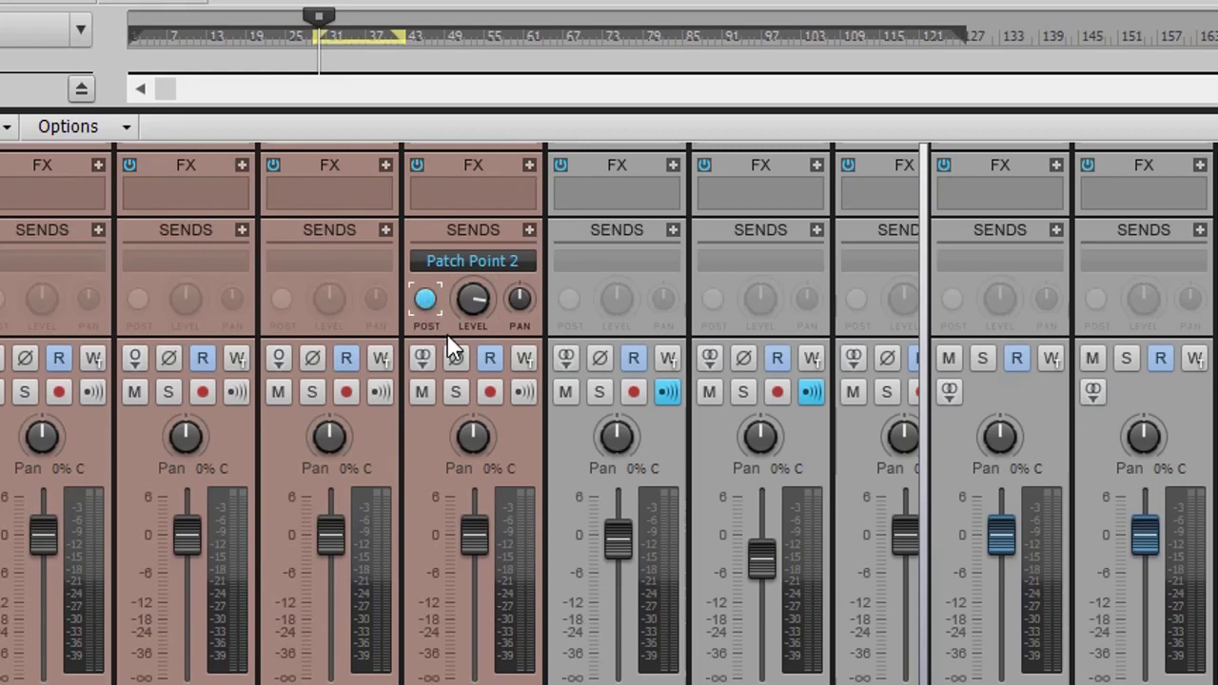
pyautogui.moveTo(518, 296); pyautogui.dragTo(519, 294)
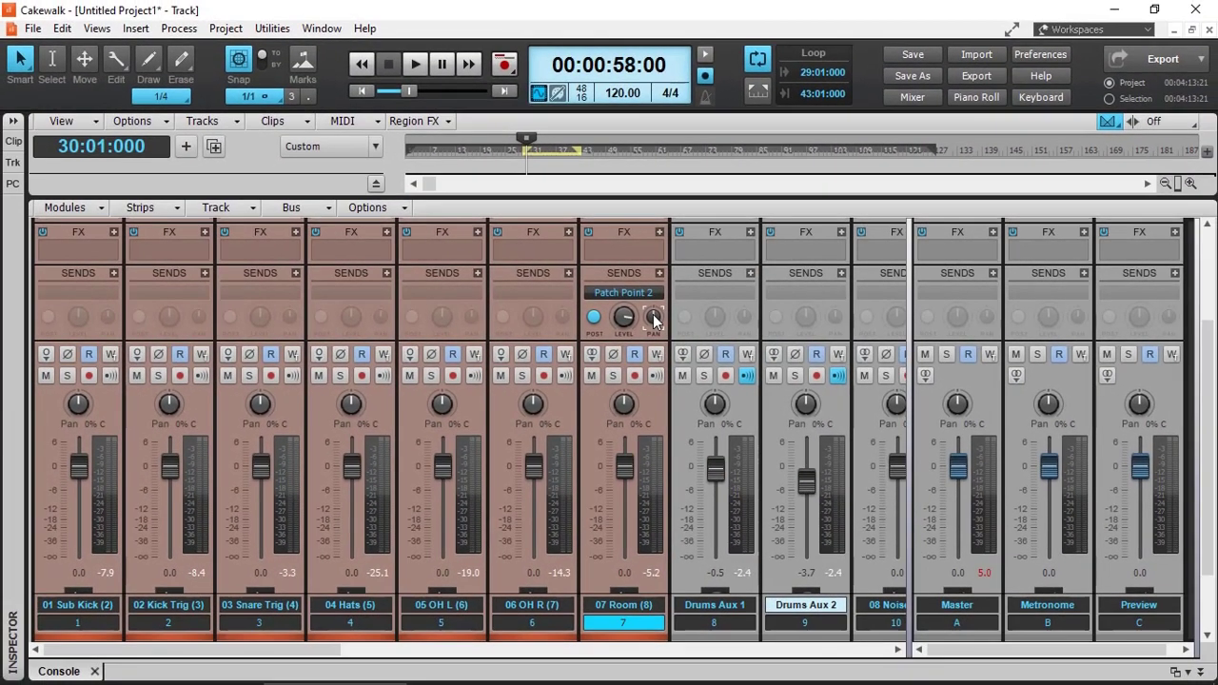
pyautogui.scroll(-3, 833, 576)
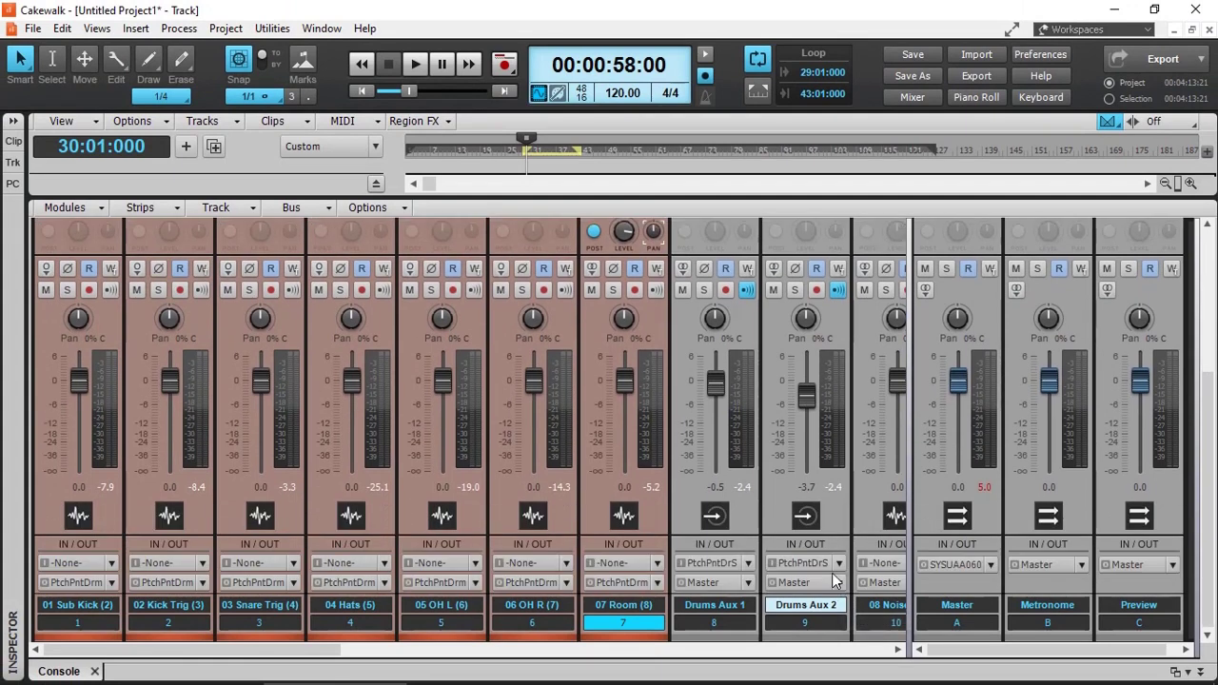
# Switch Drums Aux 2's input to Patch Point 2: Stereo.
pyautogui.click(839, 564)
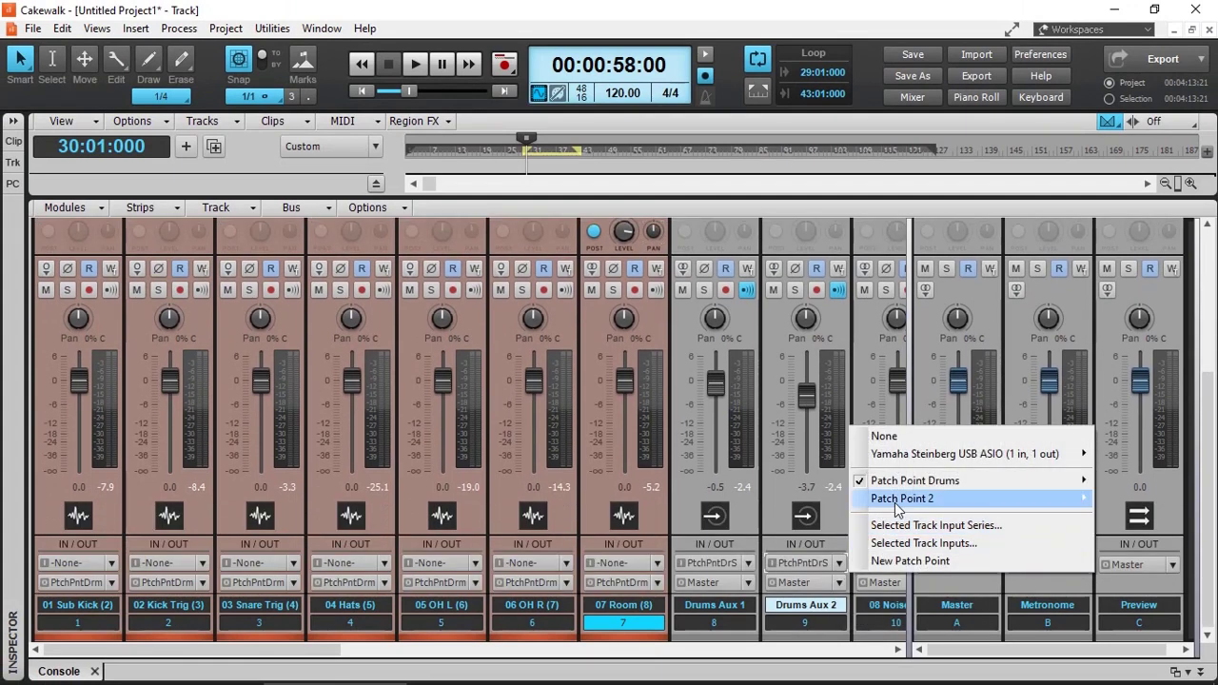
pyautogui.moveTo(903, 499)
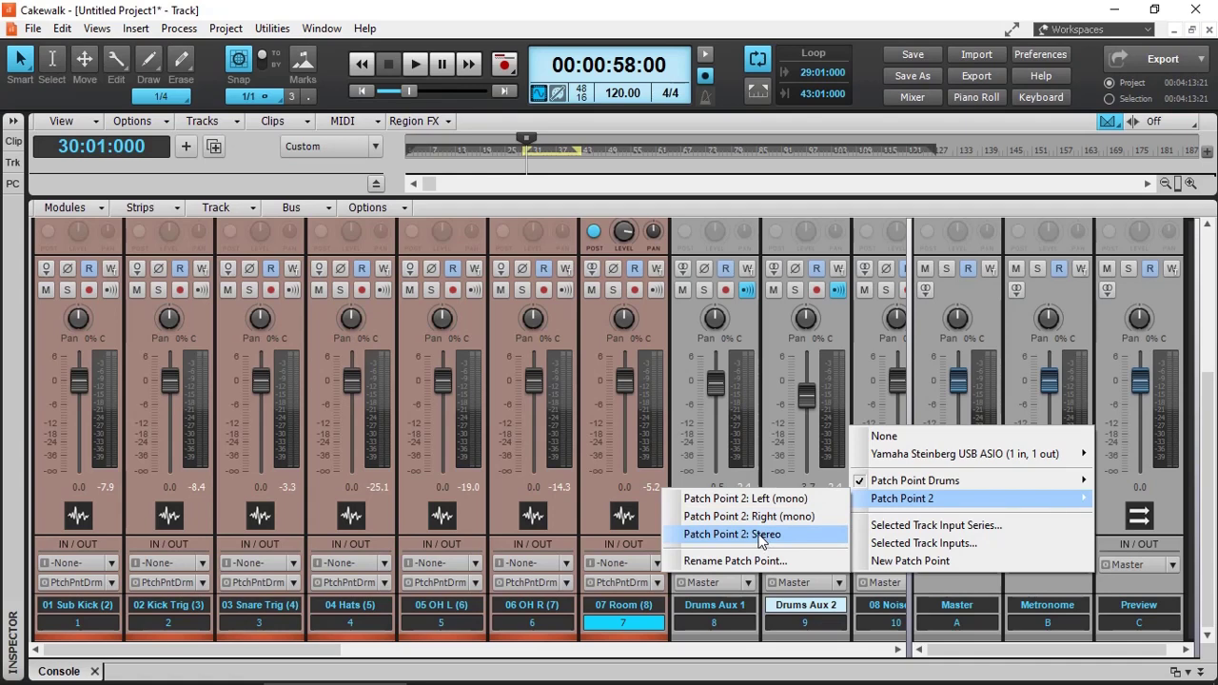
pyautogui.click(762, 535)
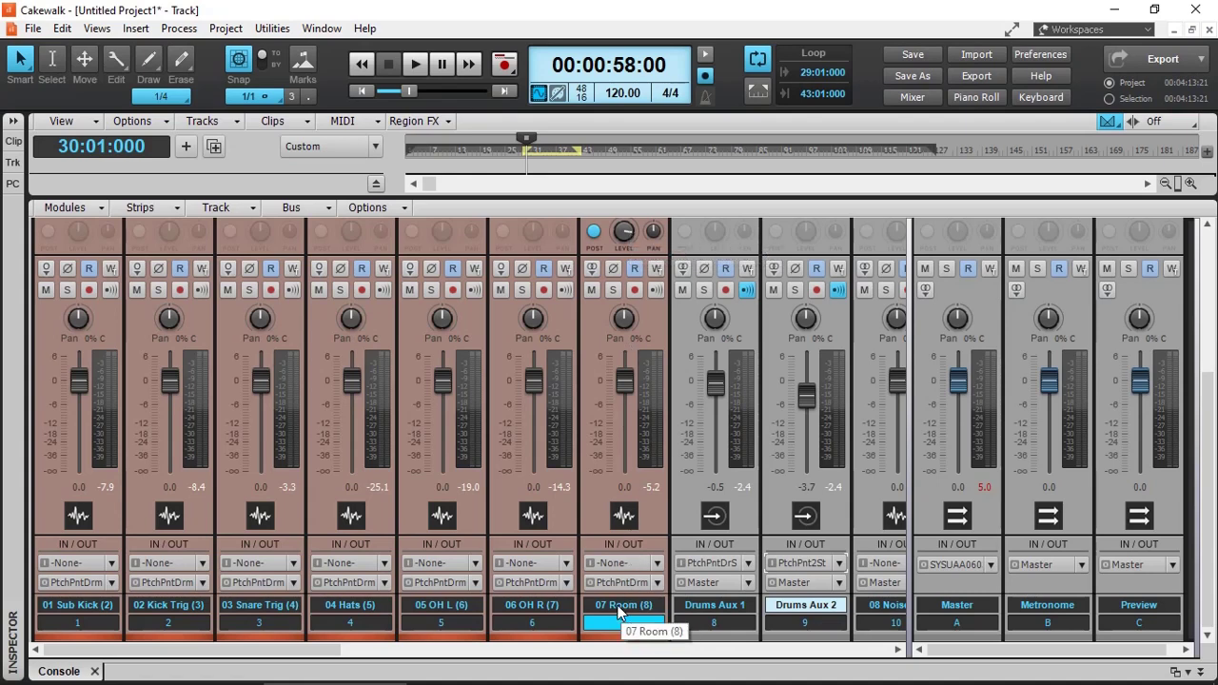
# Start playback, silence Drums Aux 1, and leave only Drums Aux 2 soloed.
pyautogui.press('space')
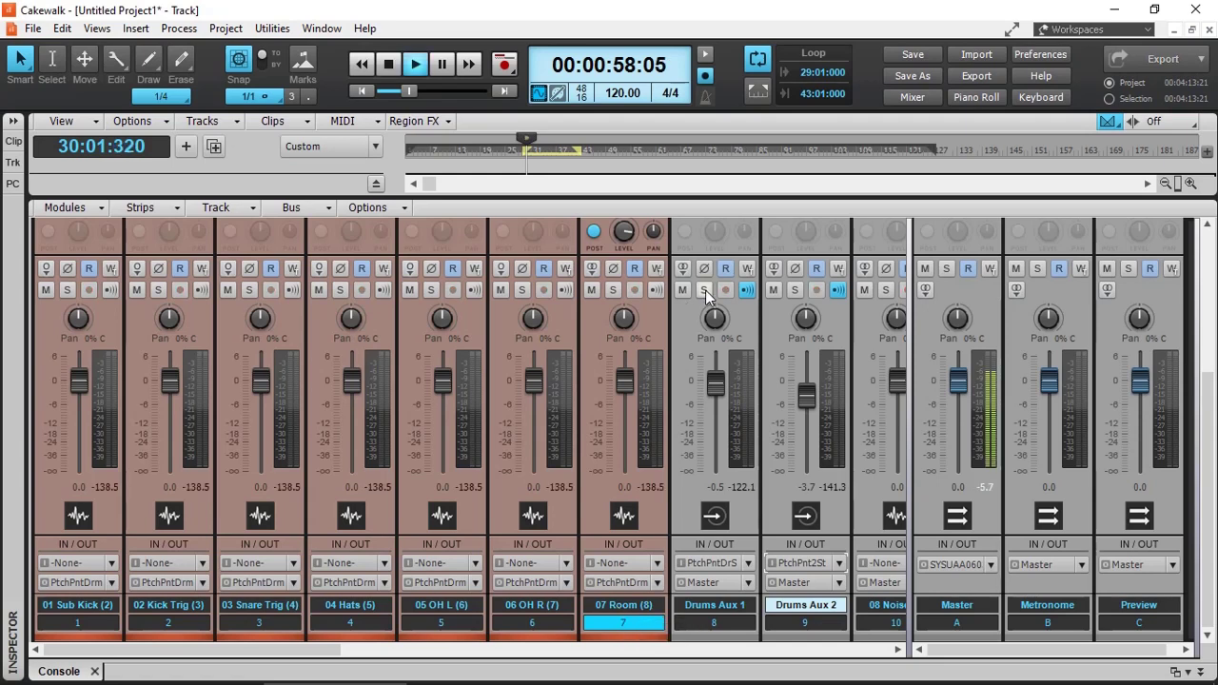
pyautogui.click(704, 289)
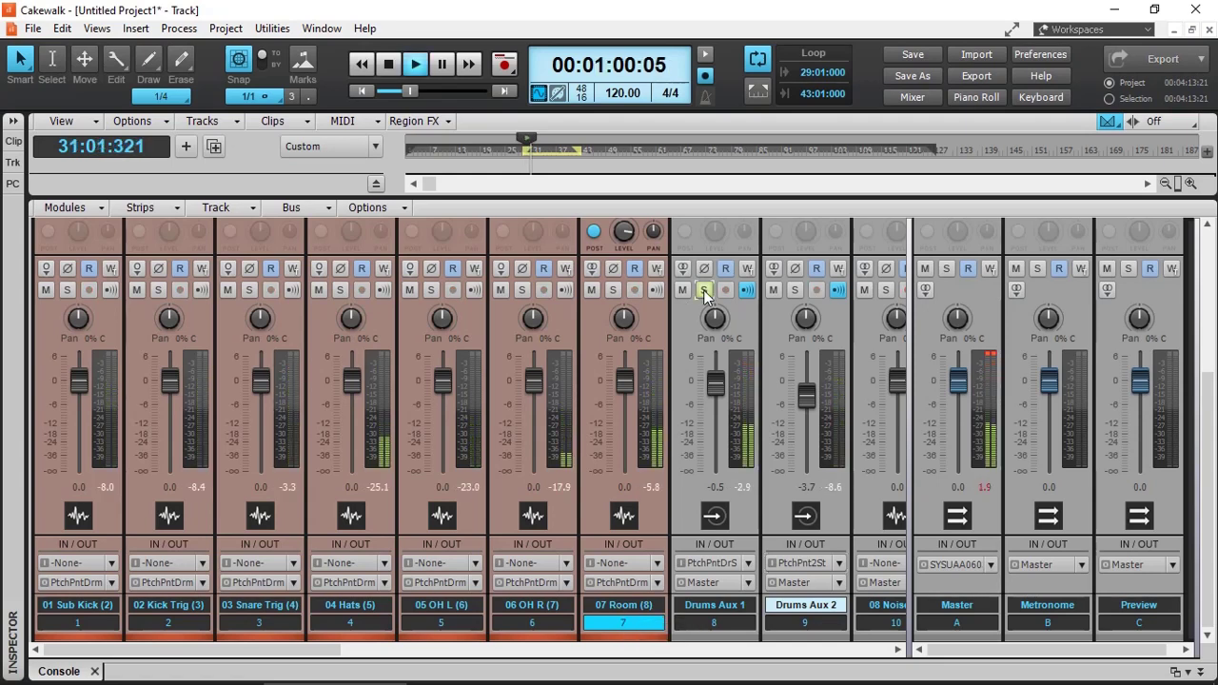
pyautogui.click(795, 289)
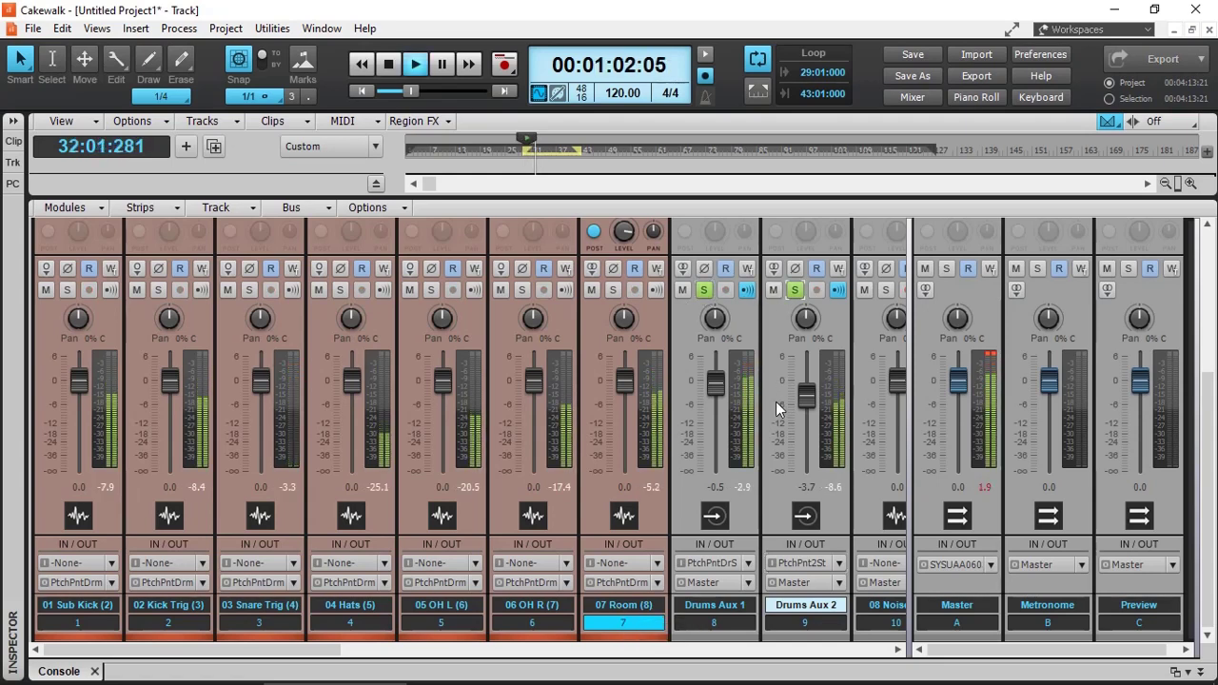
pyautogui.moveTo(716, 381); pyautogui.dragTo(716, 469)
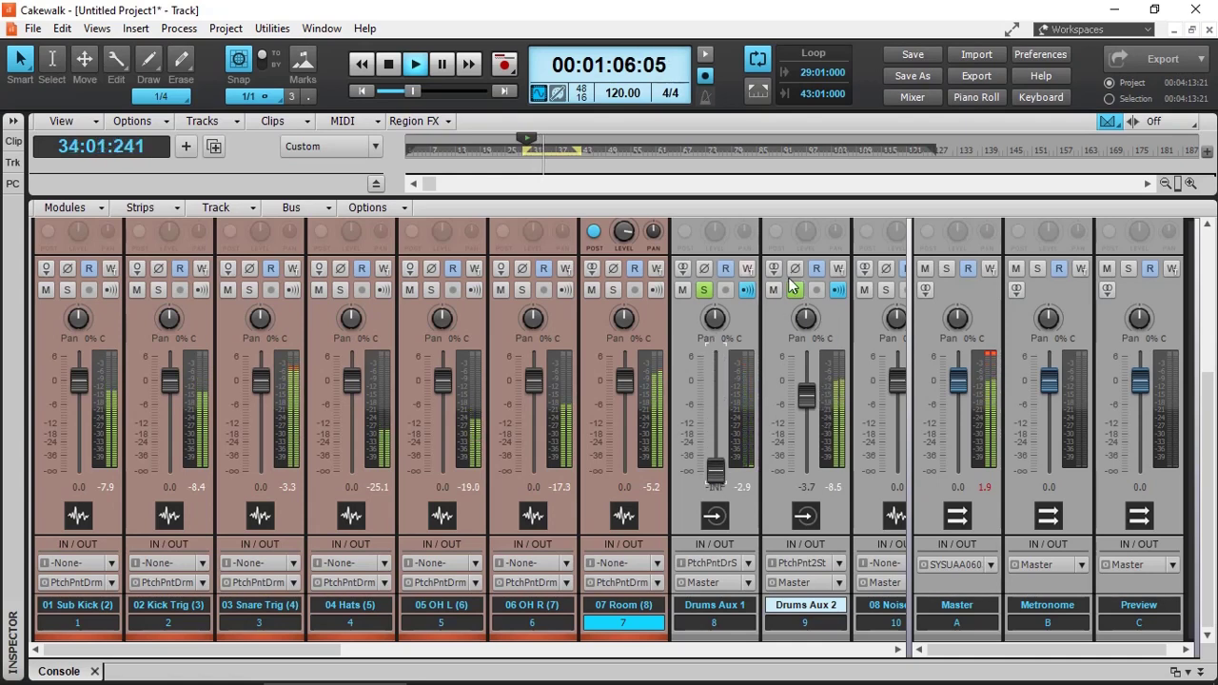
pyautogui.click(705, 289)
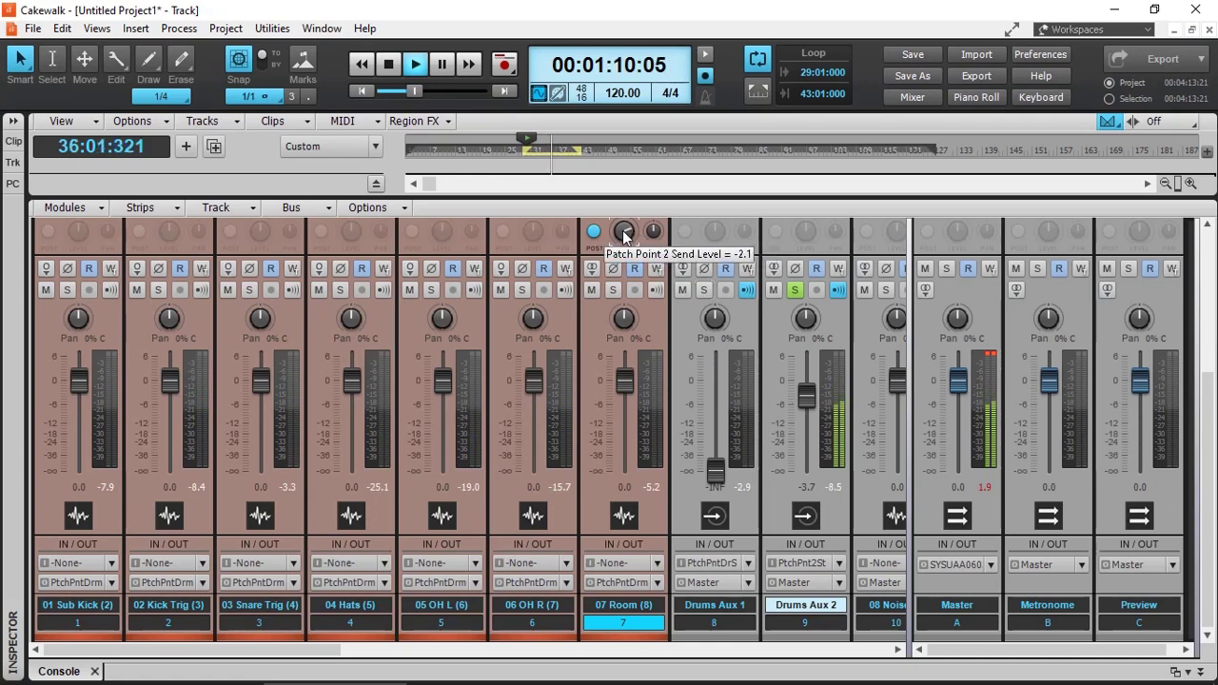
# Set the 07 Room send level to Patch Point 2 to 0.0 dB.
pyautogui.scroll(3, 674, 251)
pyautogui.scroll(-3, 621, 324)
pyautogui.scroll(-3, 621, 319)
pyautogui.scroll(-3, 621, 320)
pyautogui.scroll(-2, 623, 321)
pyautogui.scroll(3, 624, 322)
pyautogui.scroll(2, 623, 322)
pyautogui.scroll(2, 624, 322)
pyautogui.scroll(2, 623, 322)
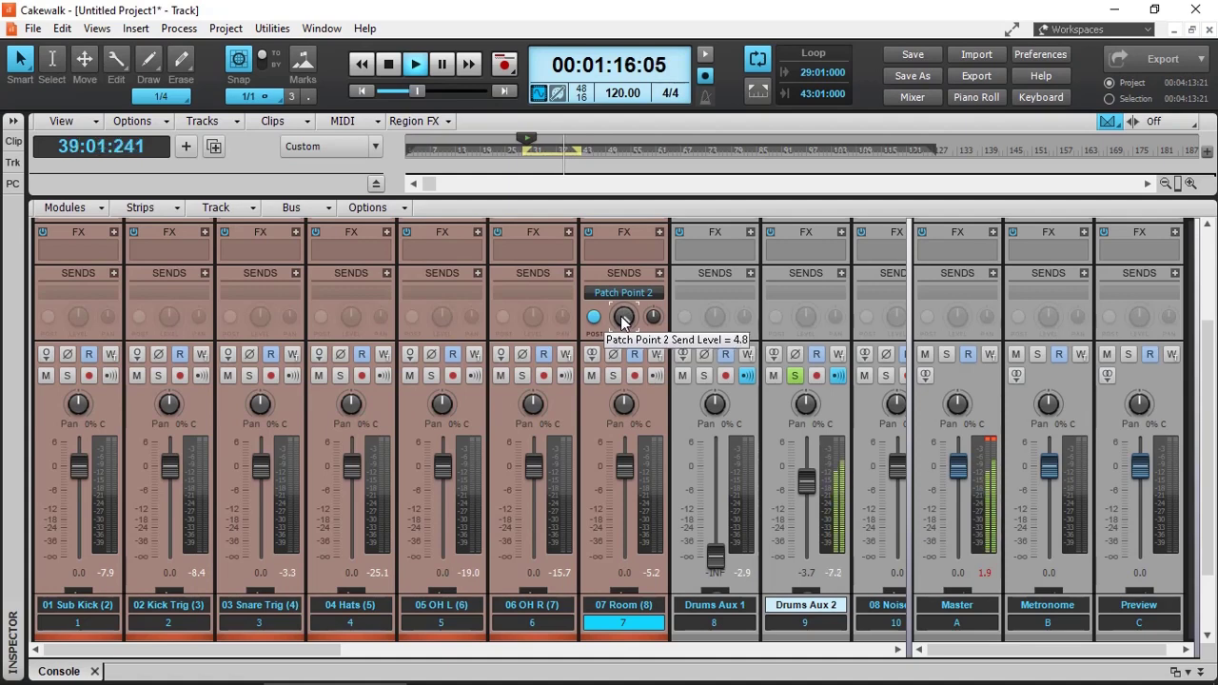
pyautogui.scroll(-1, 623, 322)
pyautogui.scroll(-1, 623, 322)
pyautogui.scroll(-1, 623, 322)
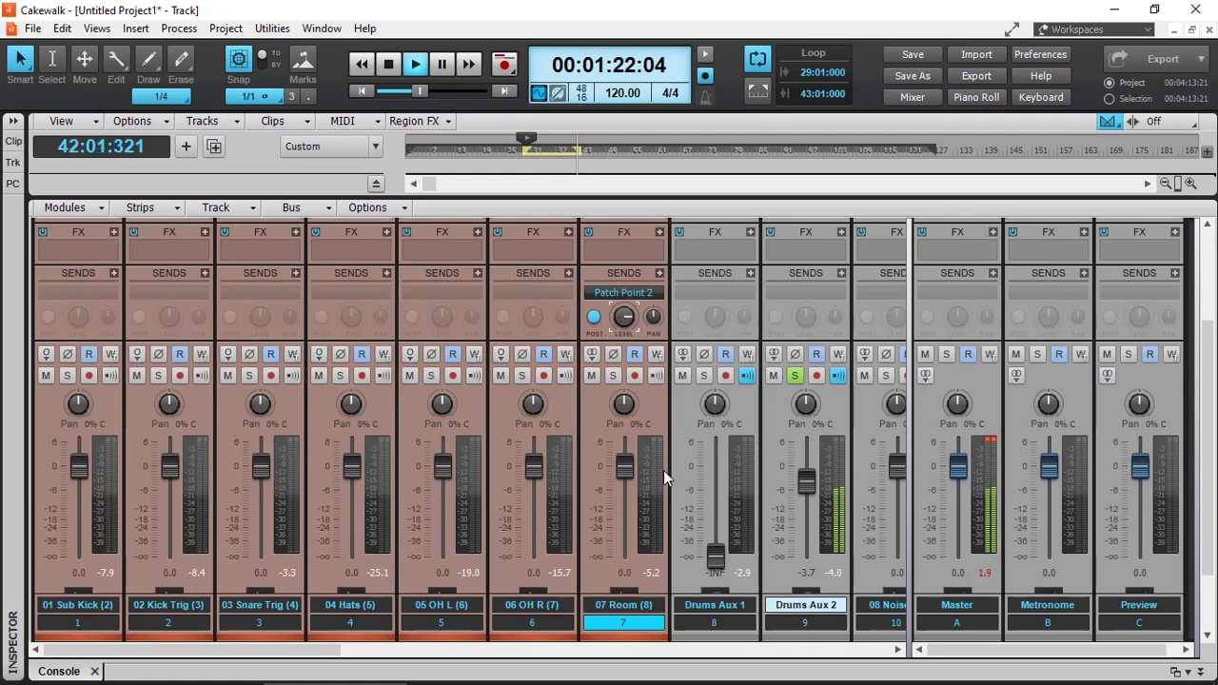
pyautogui.scroll(-1, 741, 462)
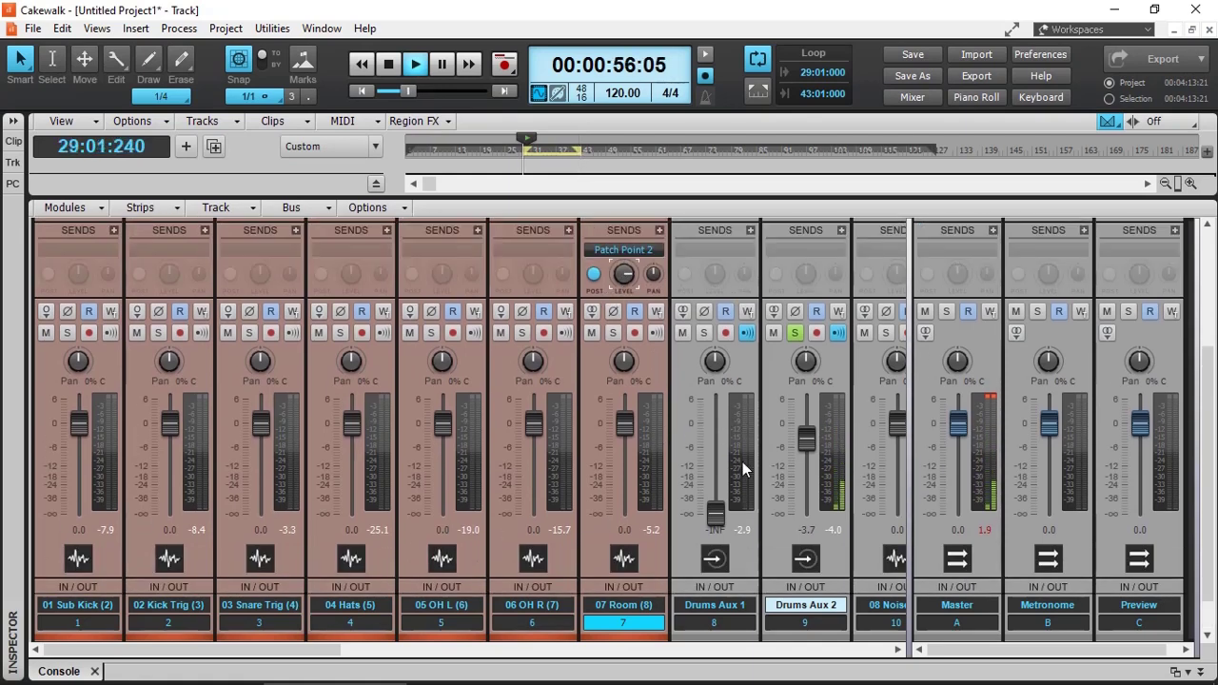